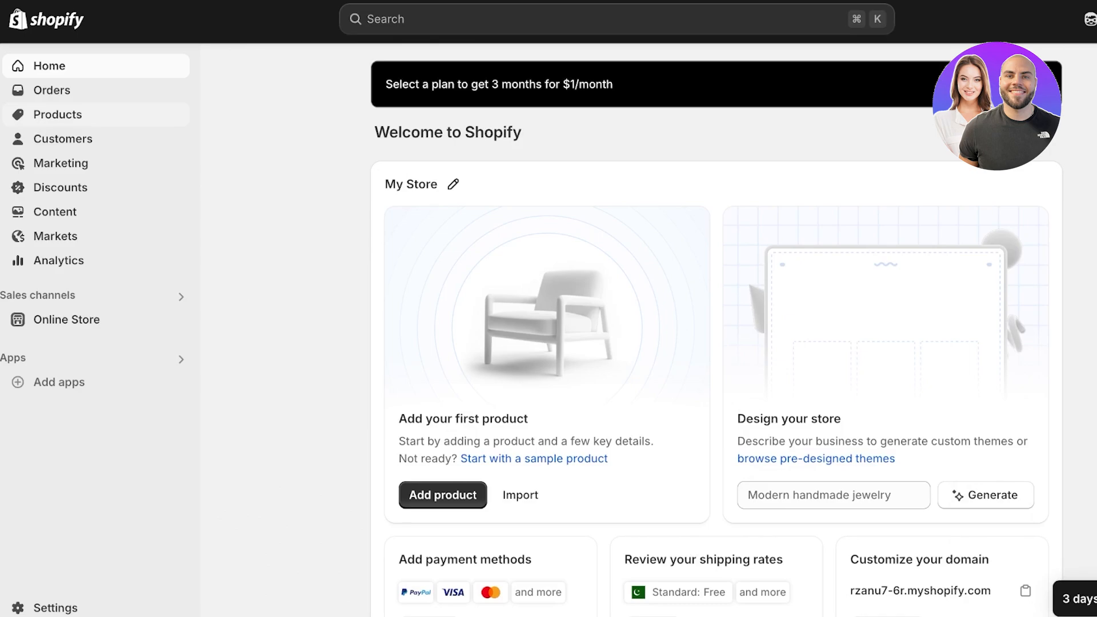
Step: Create a new product titled Lipstick
left_click(57, 115)
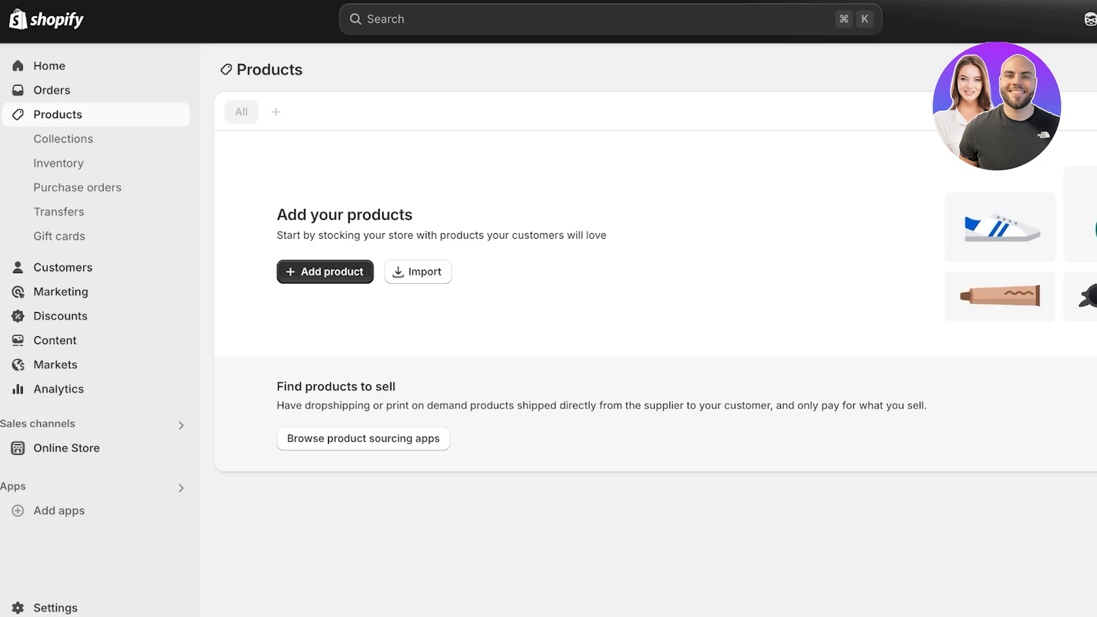
left_click(325, 272)
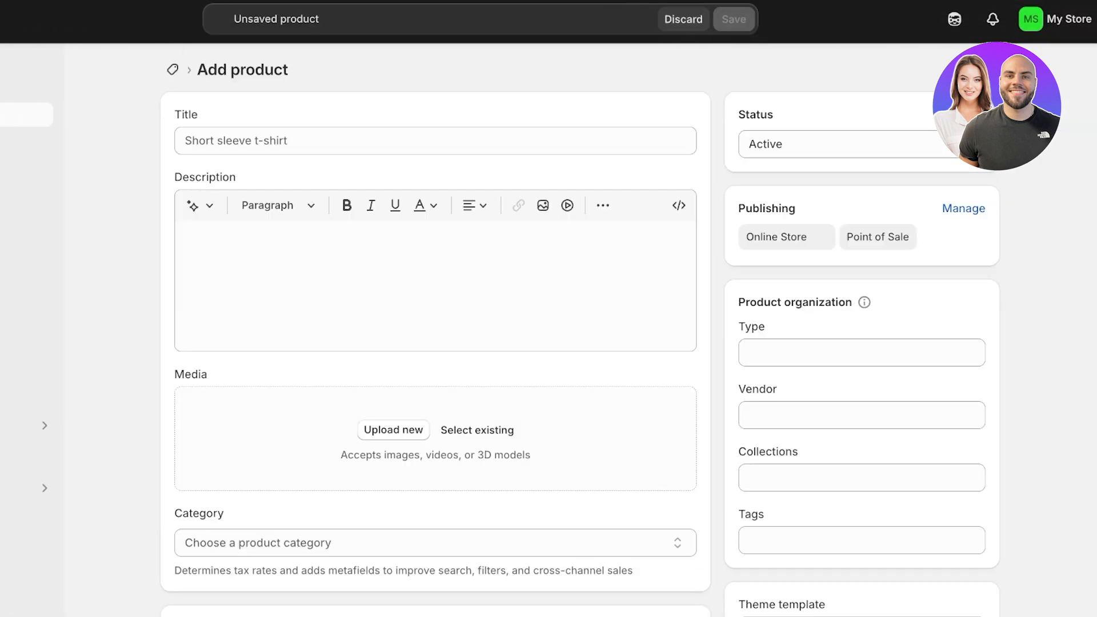
left_click(436, 141)
type("Lips")
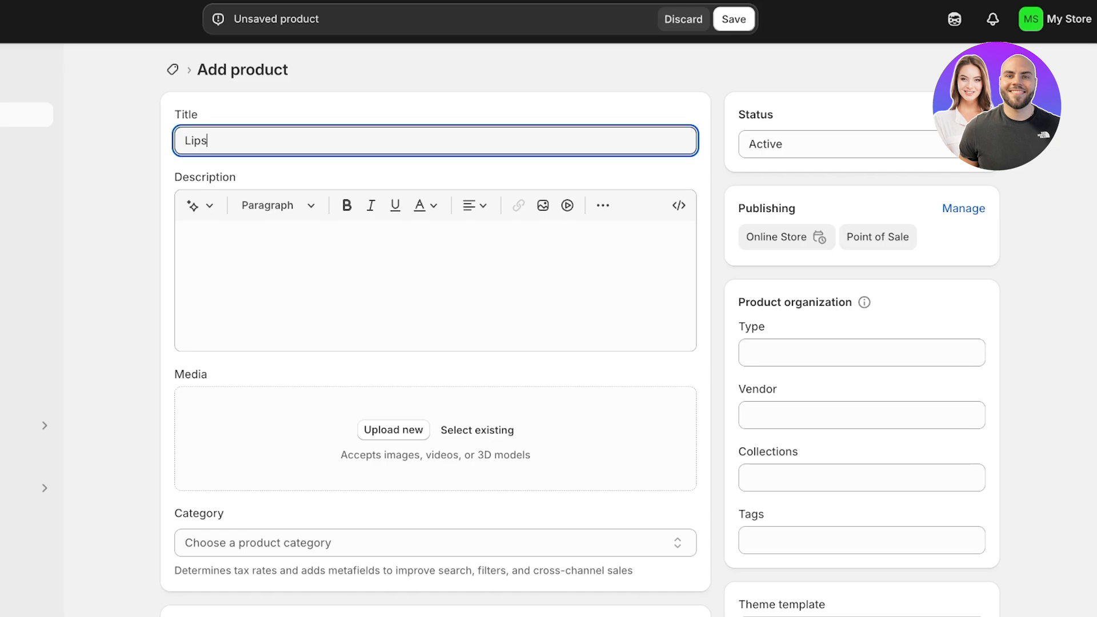
type("tick")
Step: Keep an AI-generated product description and upload a lipstick image
left_click(199, 206)
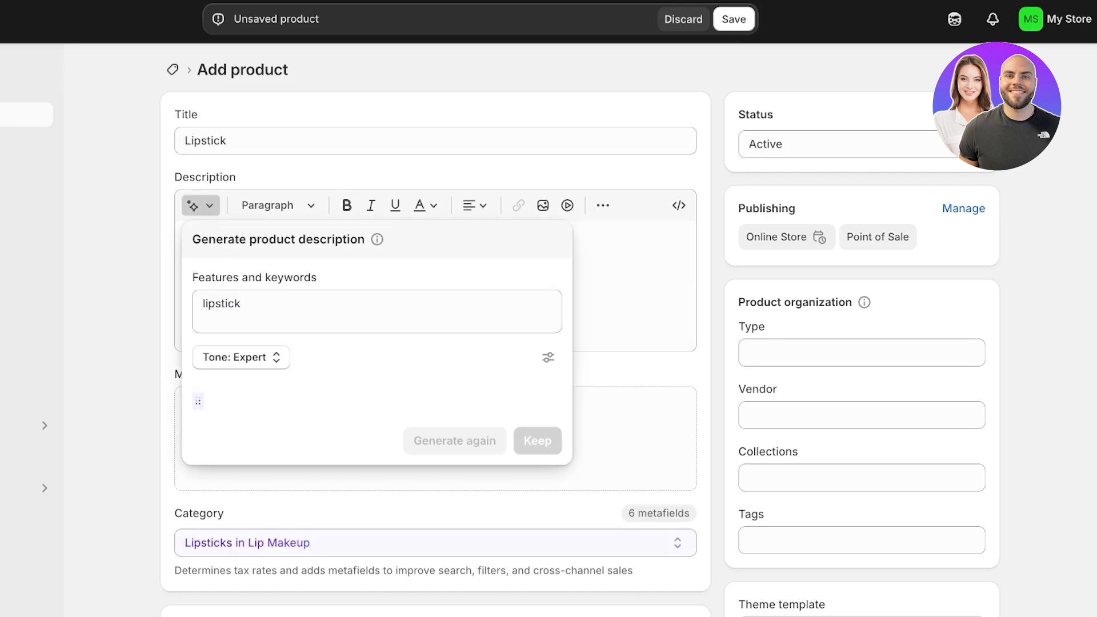
left_click(537, 441)
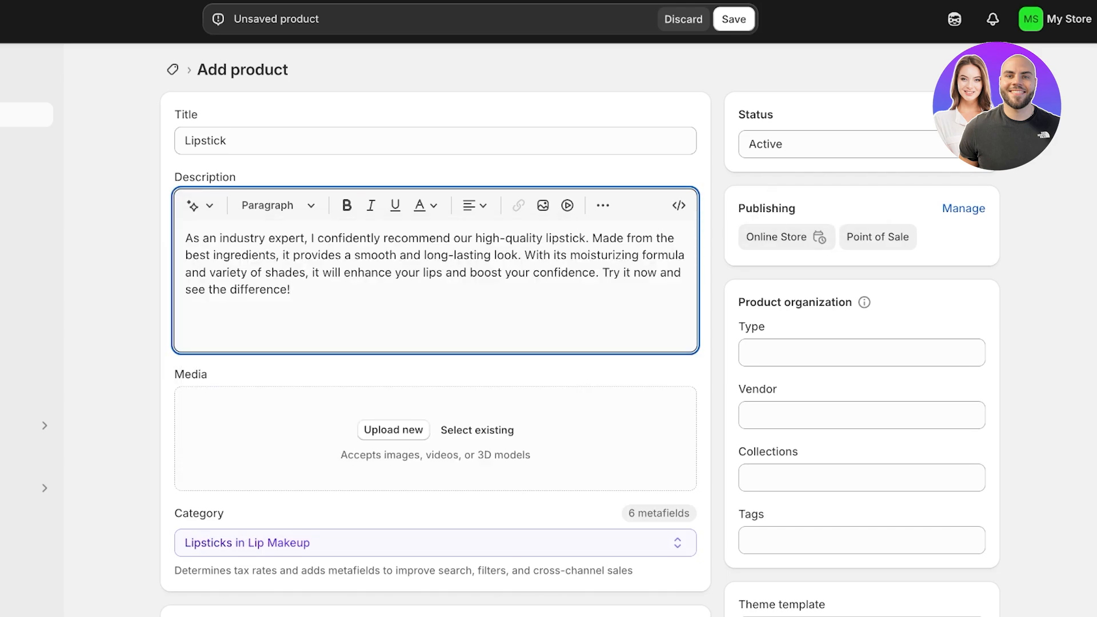
left_click(436, 439)
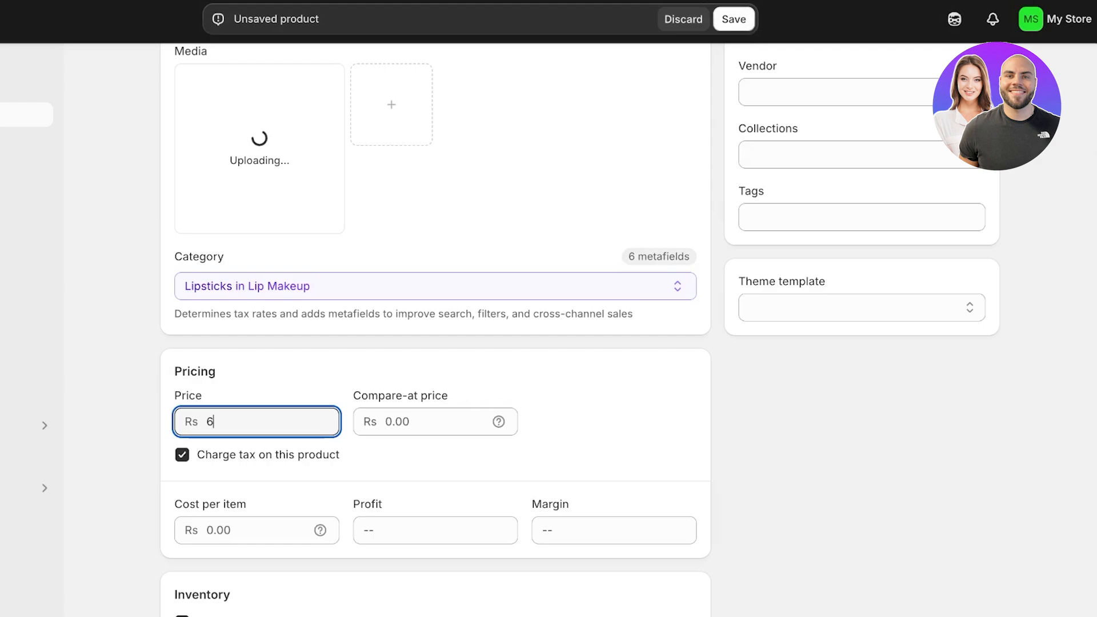
Step: Finish the 65 price and enter 23456 units of stock at the Shop location
type("5")
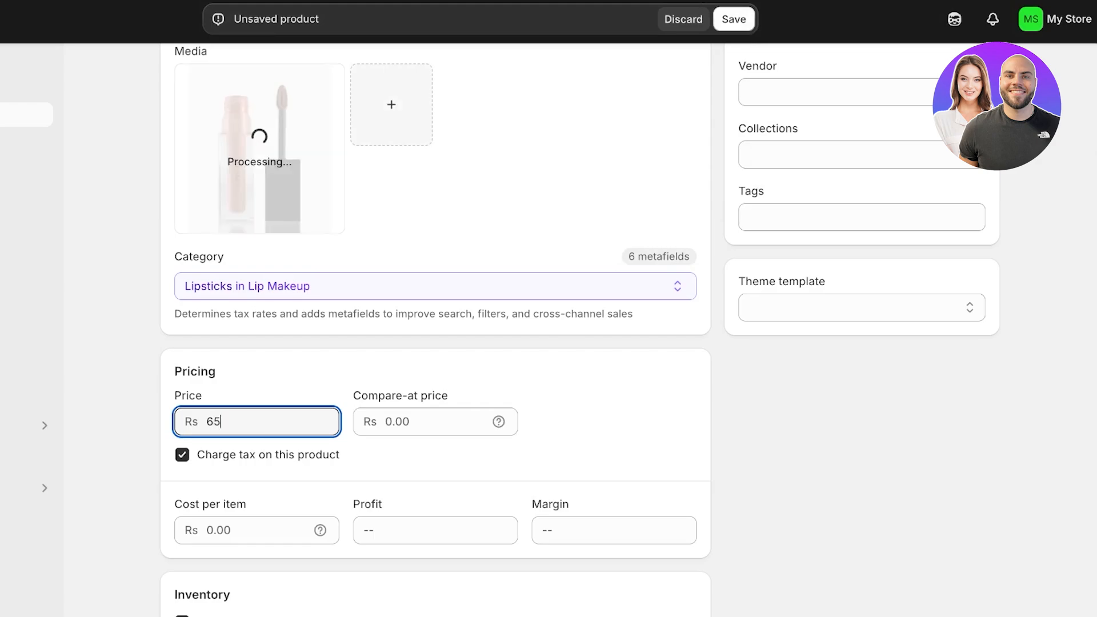
scroll(435, 343, "down", 4)
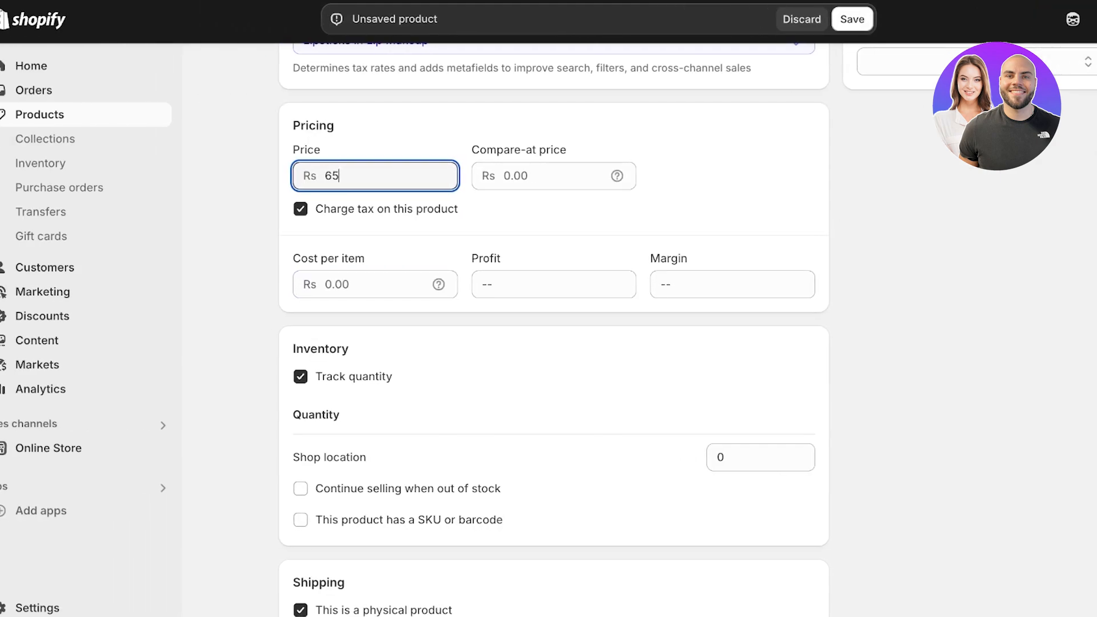
left_click(642, 457)
type("23456")
Step: Review the rest of the product form and save the Lipstick product
scroll(575, 343, "down", 1)
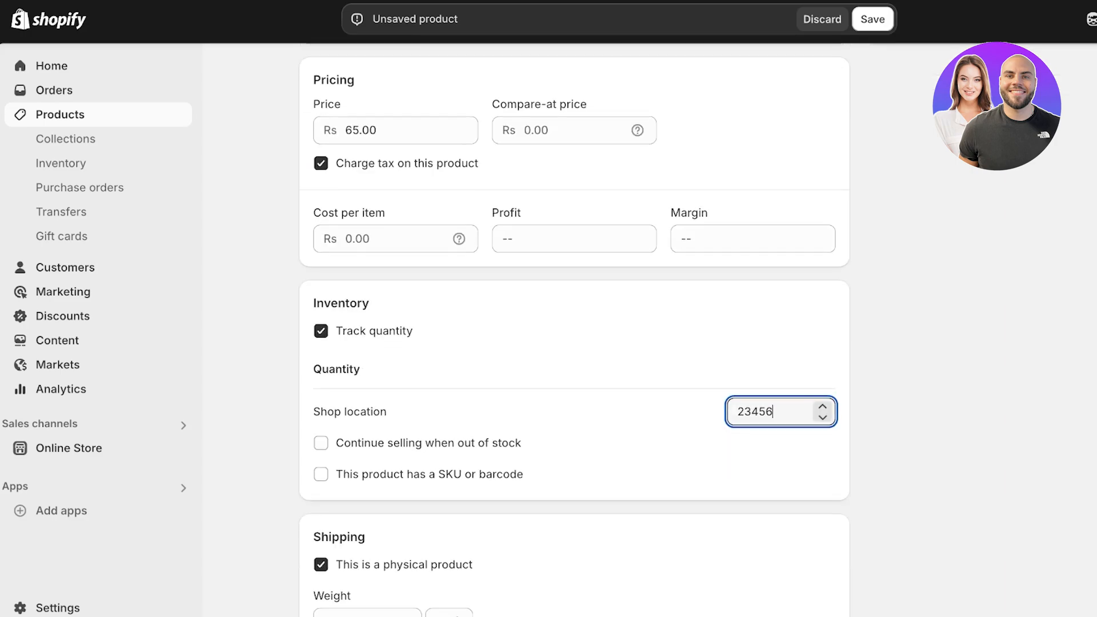
scroll(574, 343, "down", 8)
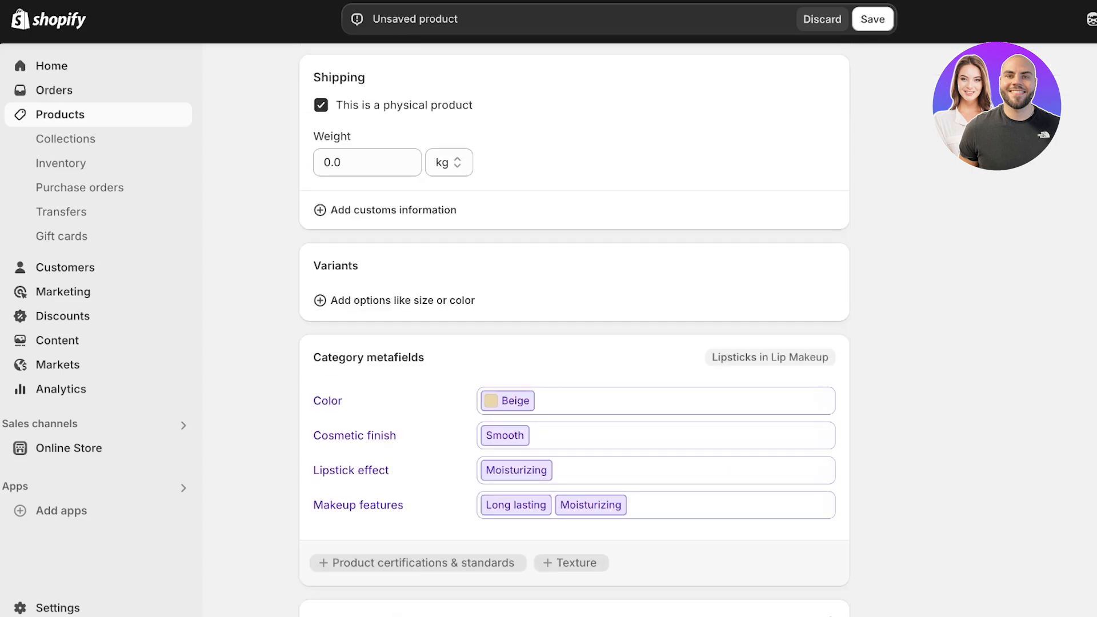
scroll(574, 343, "down", 4)
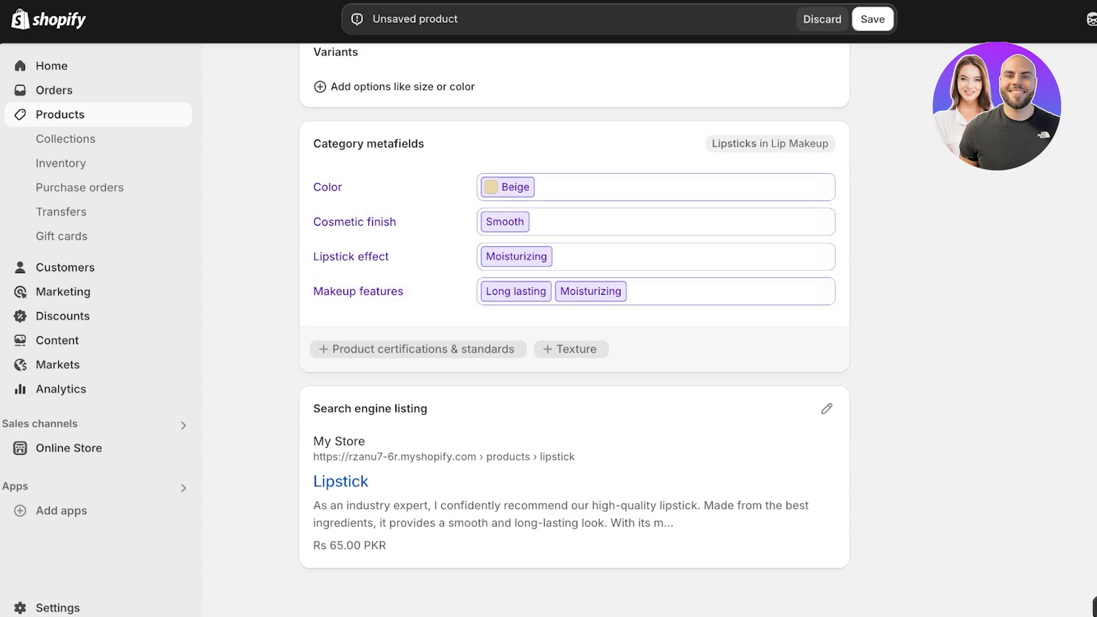
left_click(873, 18)
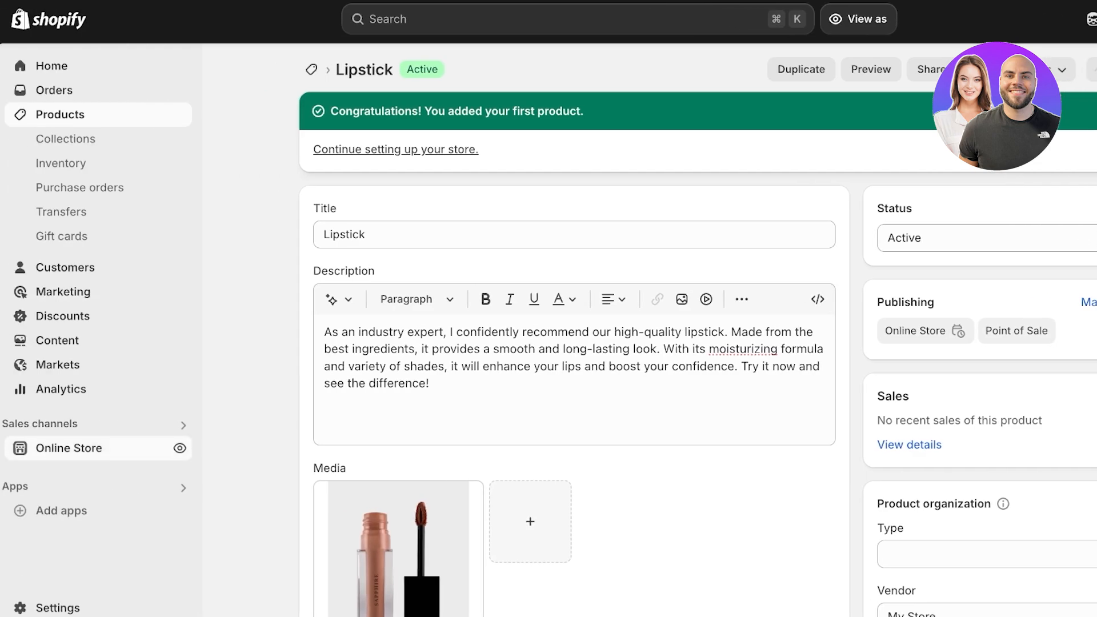
Step: Go to Online Store and customize the current Dawn theme
left_click(69, 448)
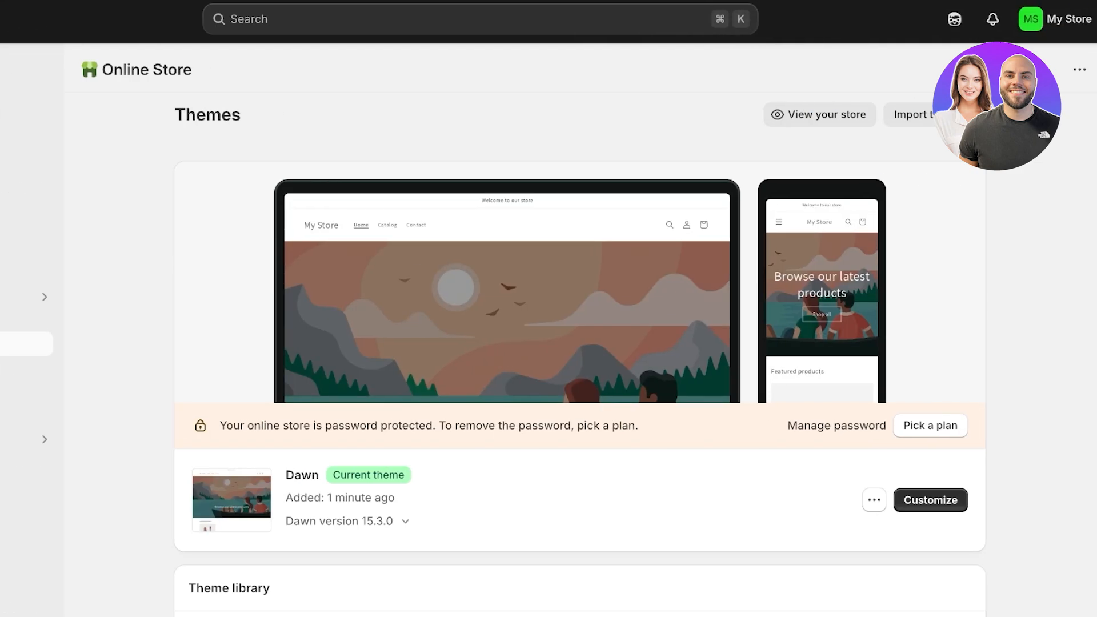
left_click(931, 500)
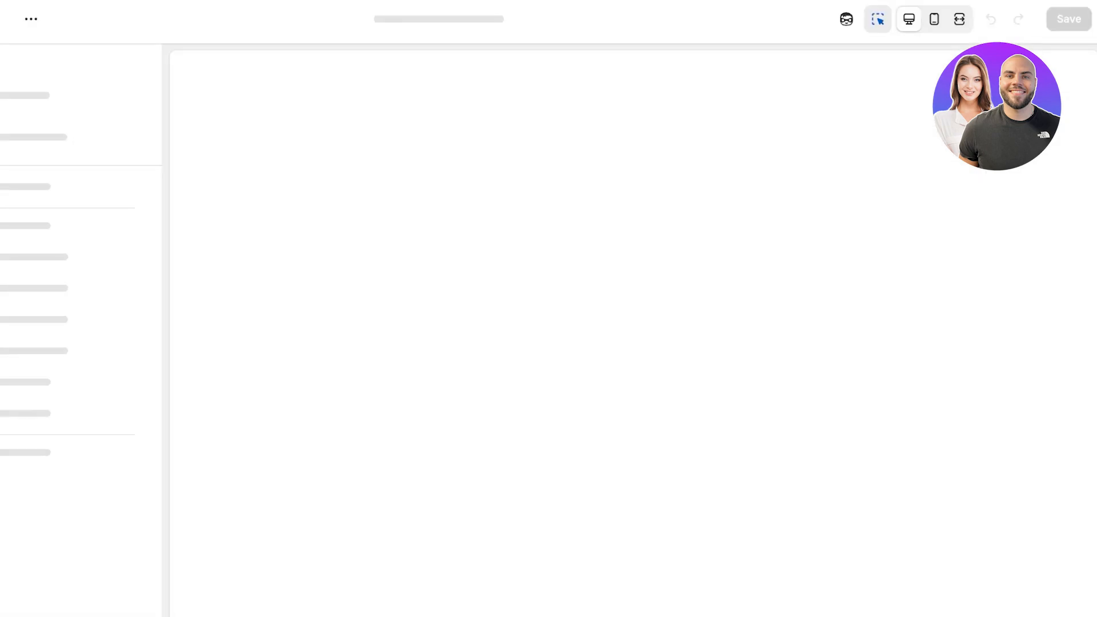
Step: Set the Image banner's Image 1 to the Untitled_design picture
scroll(629, 343, "down", 7)
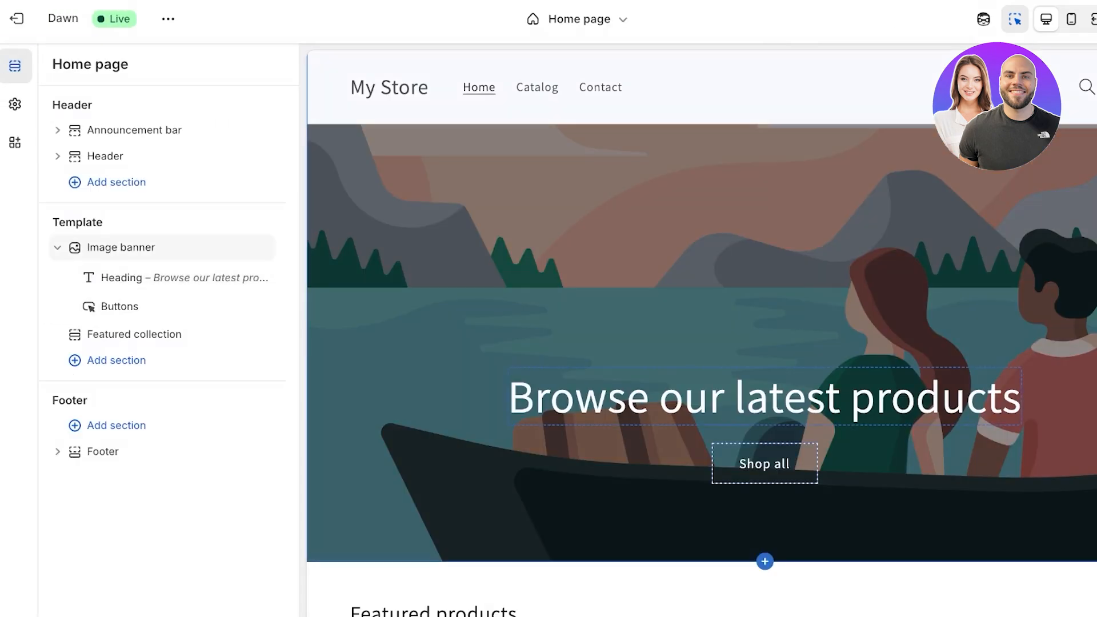
left_click(135, 247)
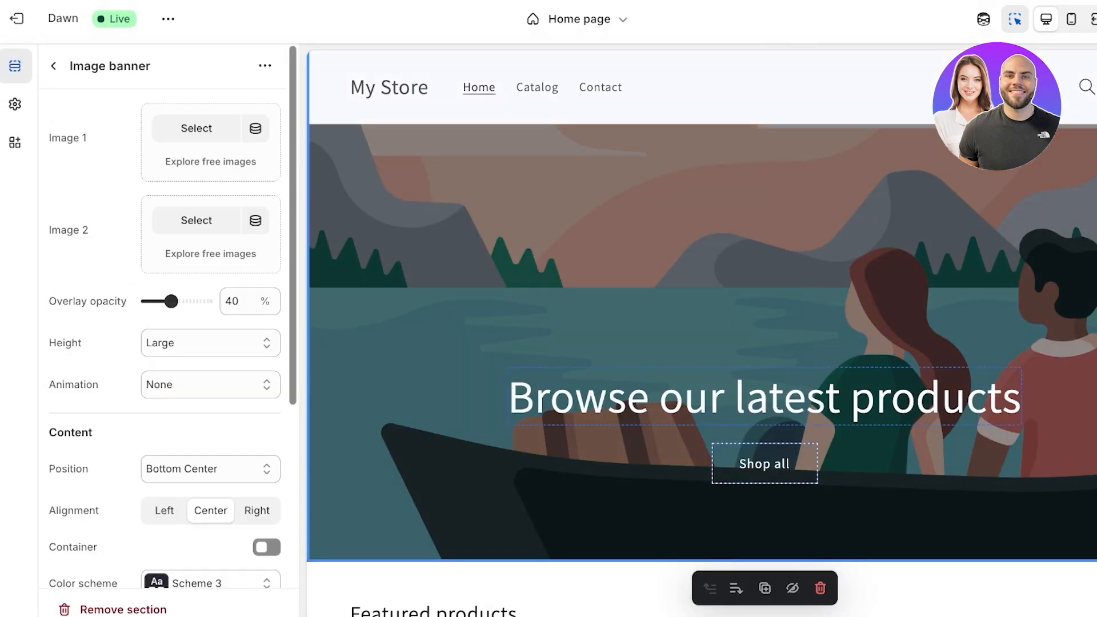
left_click(196, 128)
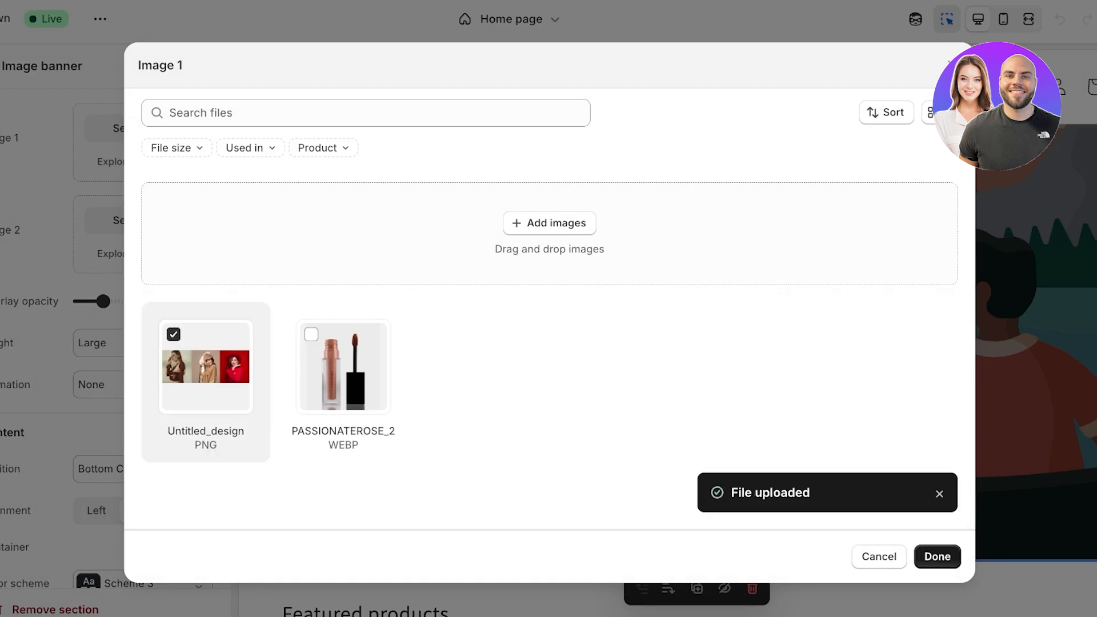
left_click(937, 556)
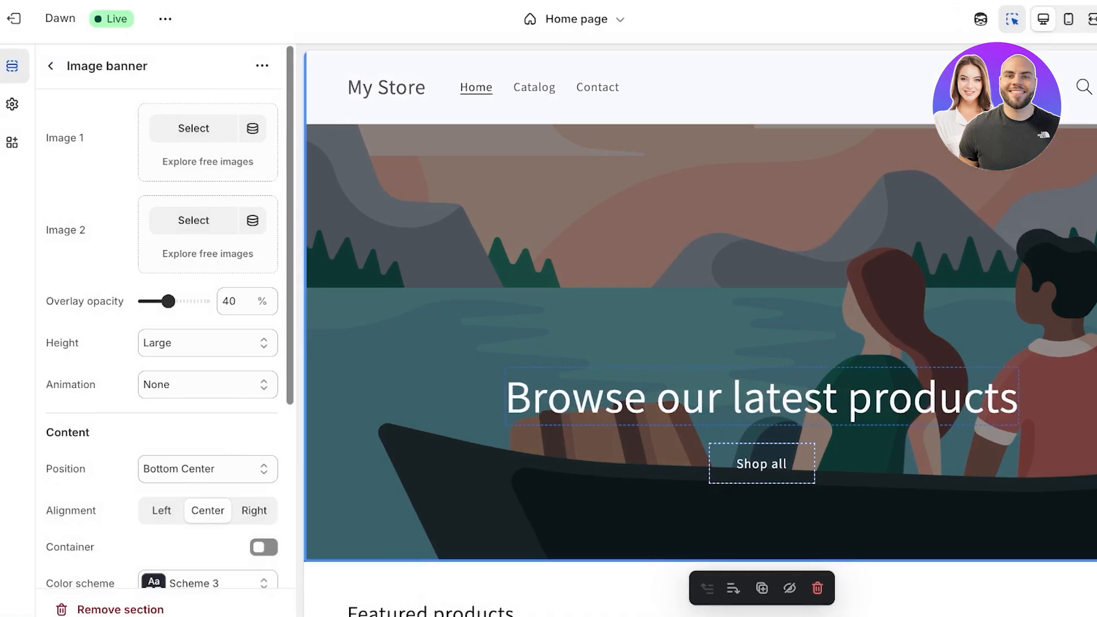
Step: Change the banner heading to 'Get the best for less!'
left_click(762, 397)
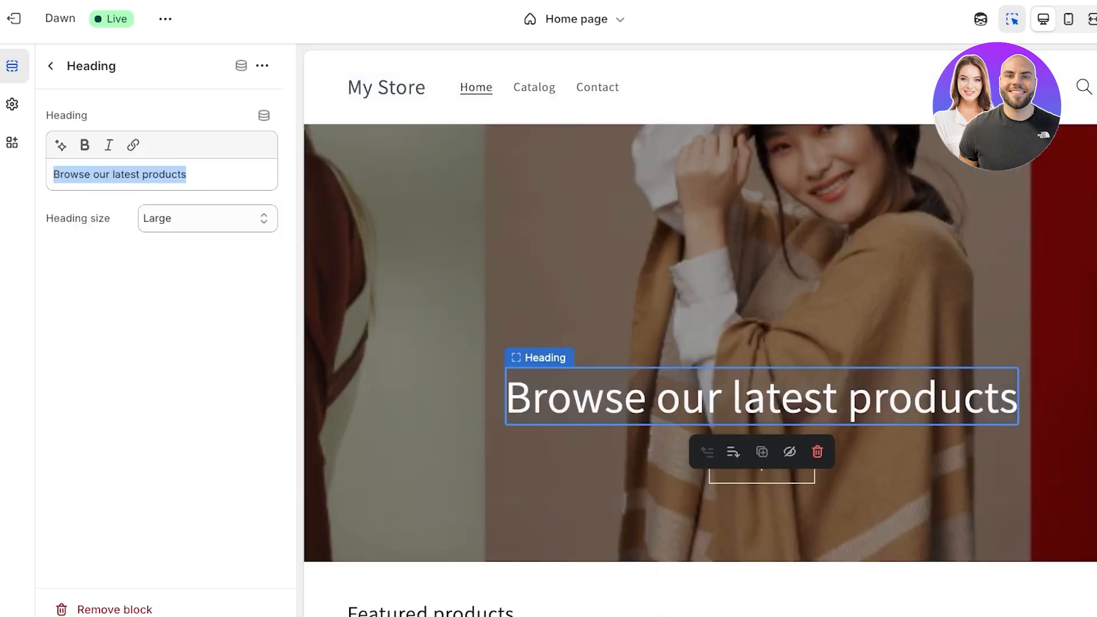
key("BackSpace")
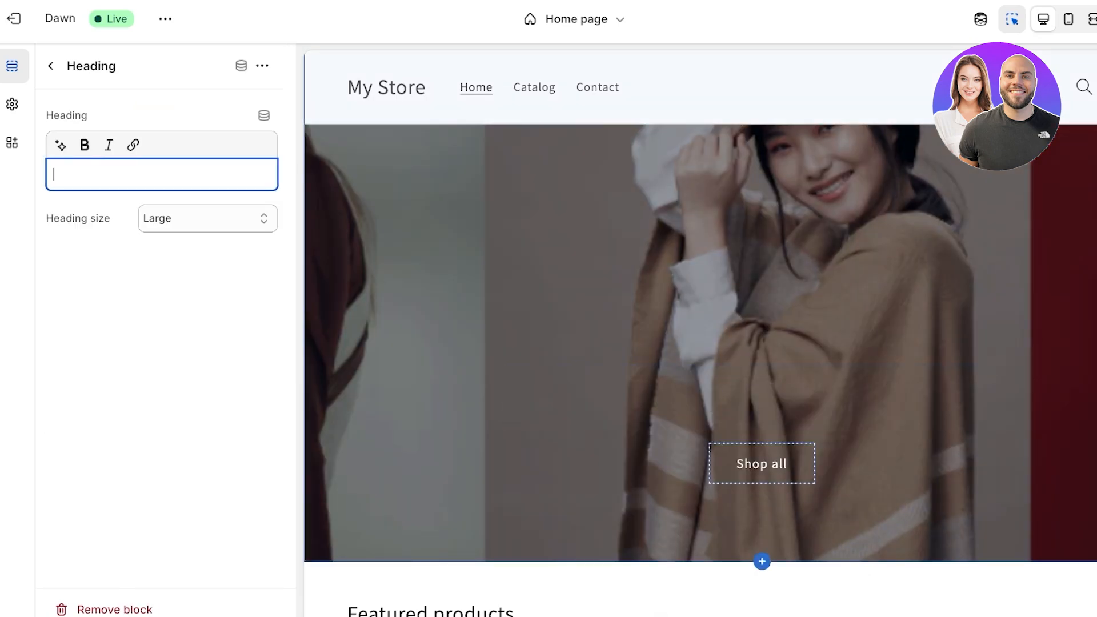
type("Get t")
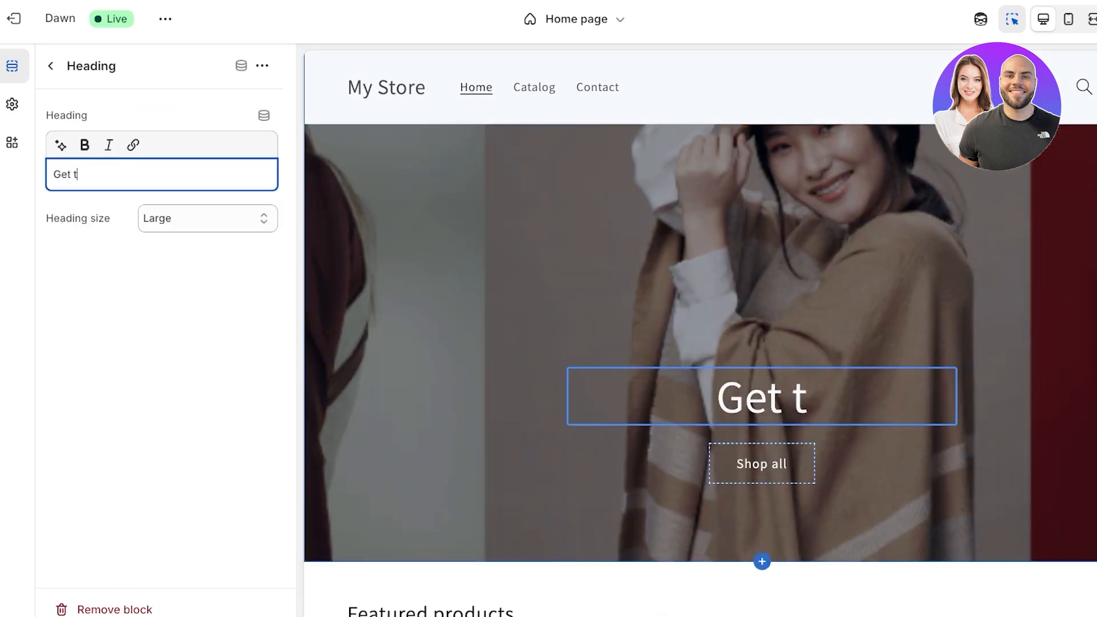
type("he best for less!~")
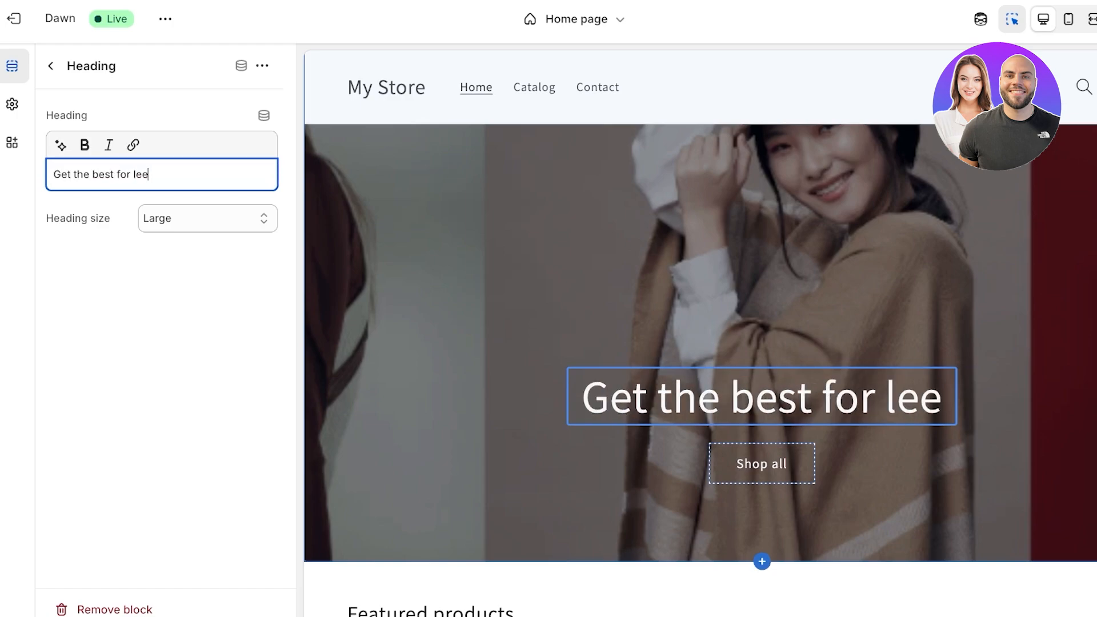
key("BackSpace")
Step: Set the Image banner height to Small, save the theme, and exit to Themes
left_click(50, 66)
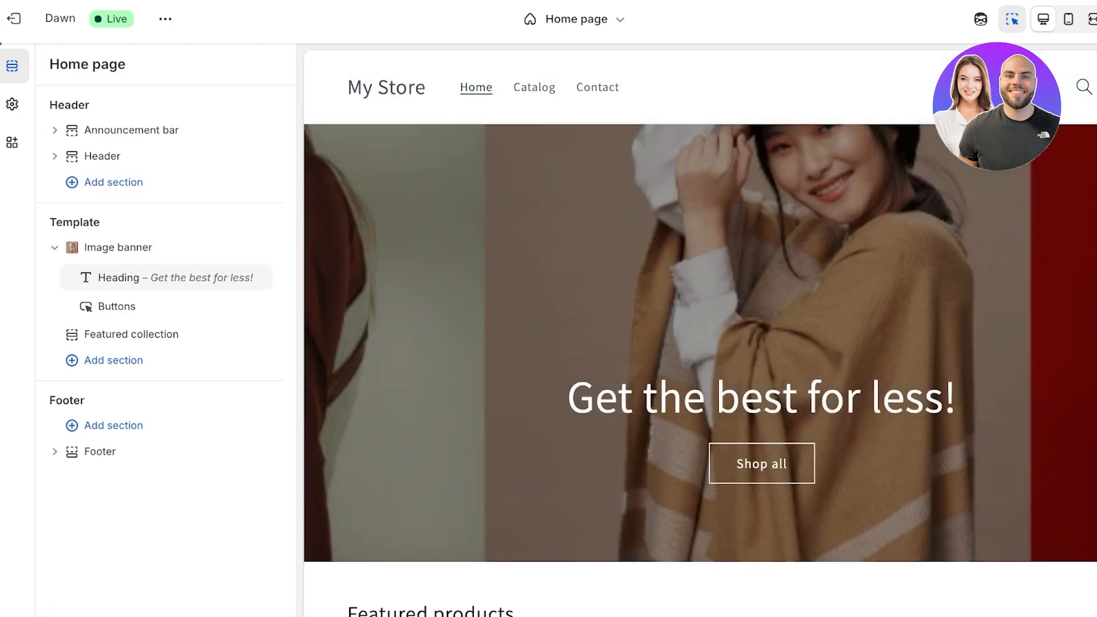
left_click(159, 235)
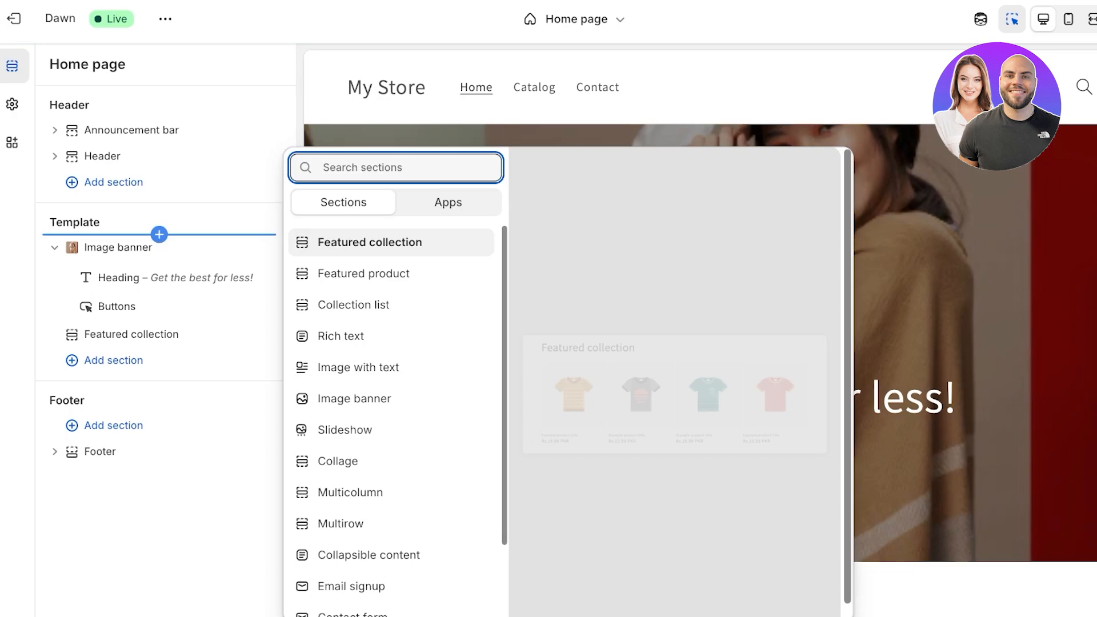
left_click(160, 242)
left_click(160, 247)
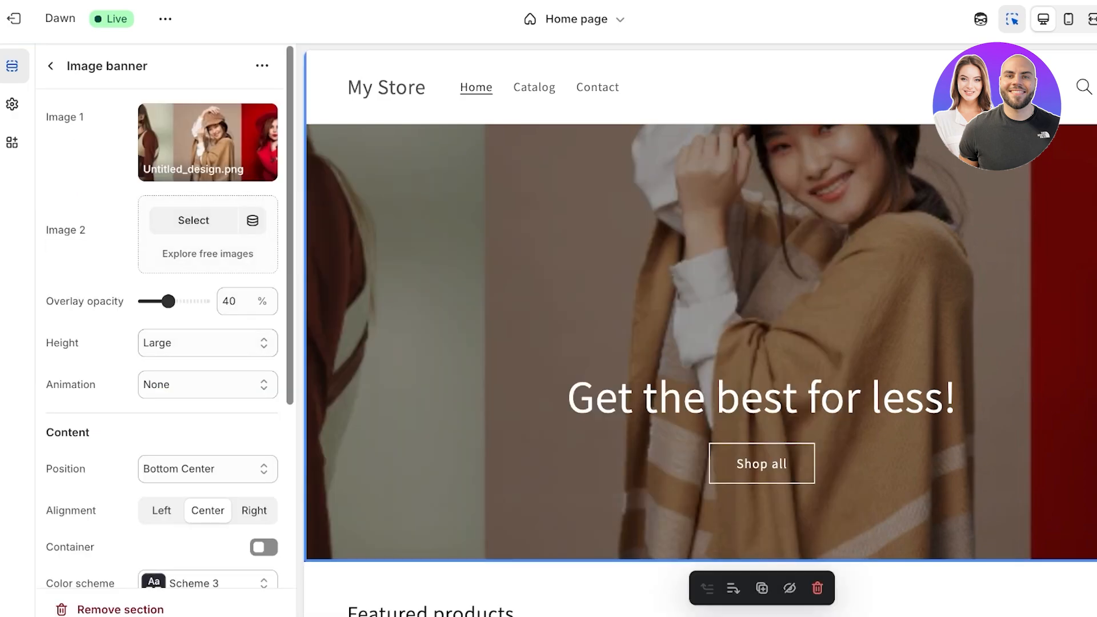
left_click(208, 343)
left_click(189, 306)
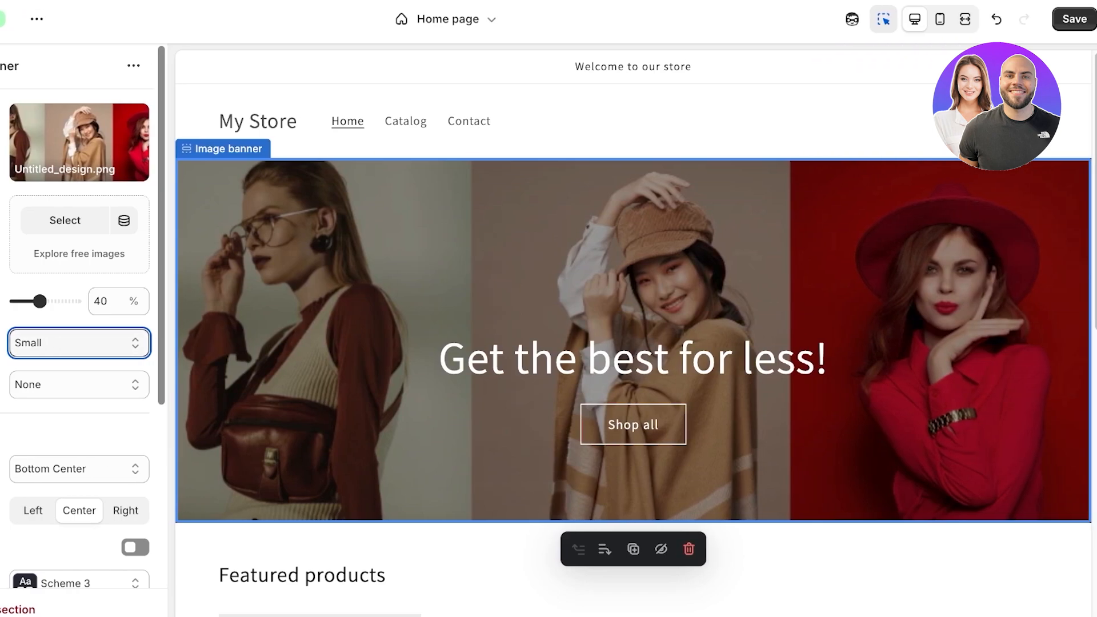
left_click(1074, 19)
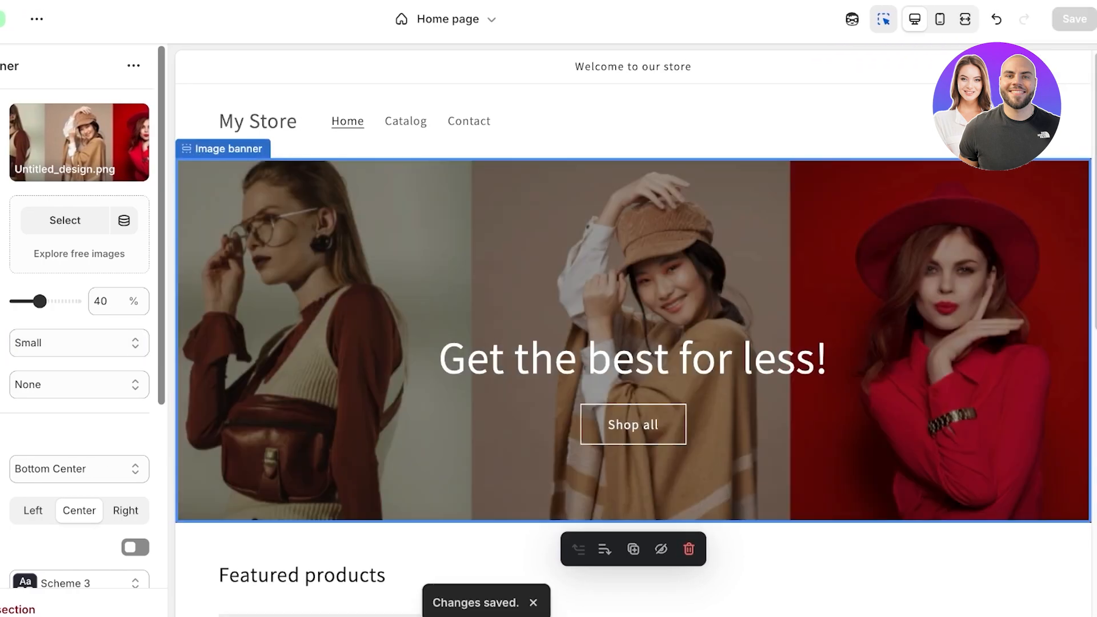
left_click(16, 19)
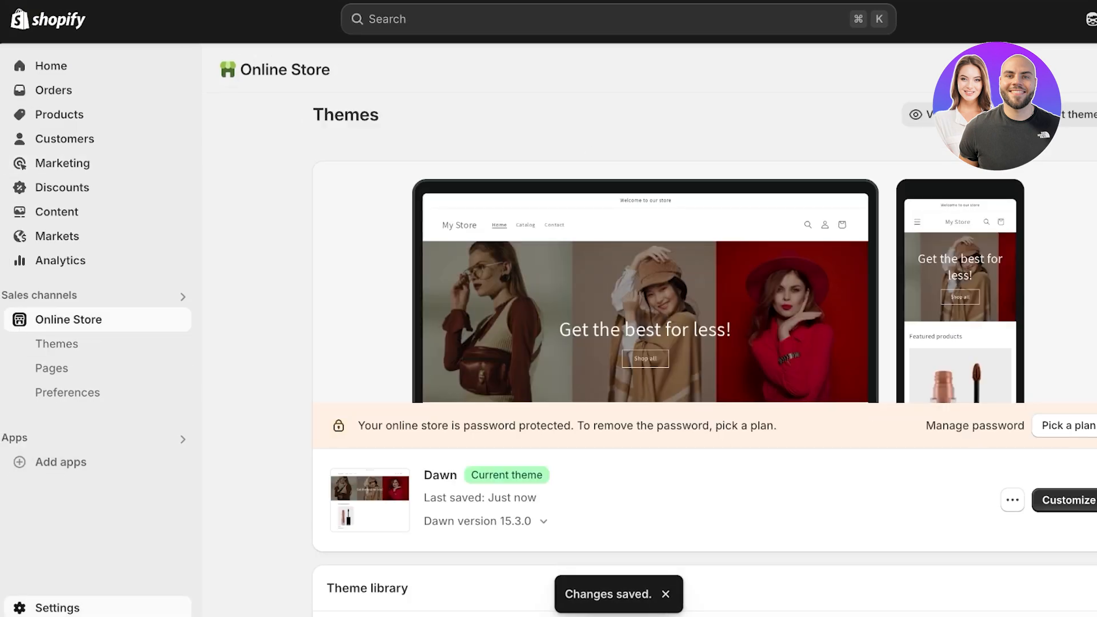
Step: Open store Settings and go to the Policies page
left_click(57, 608)
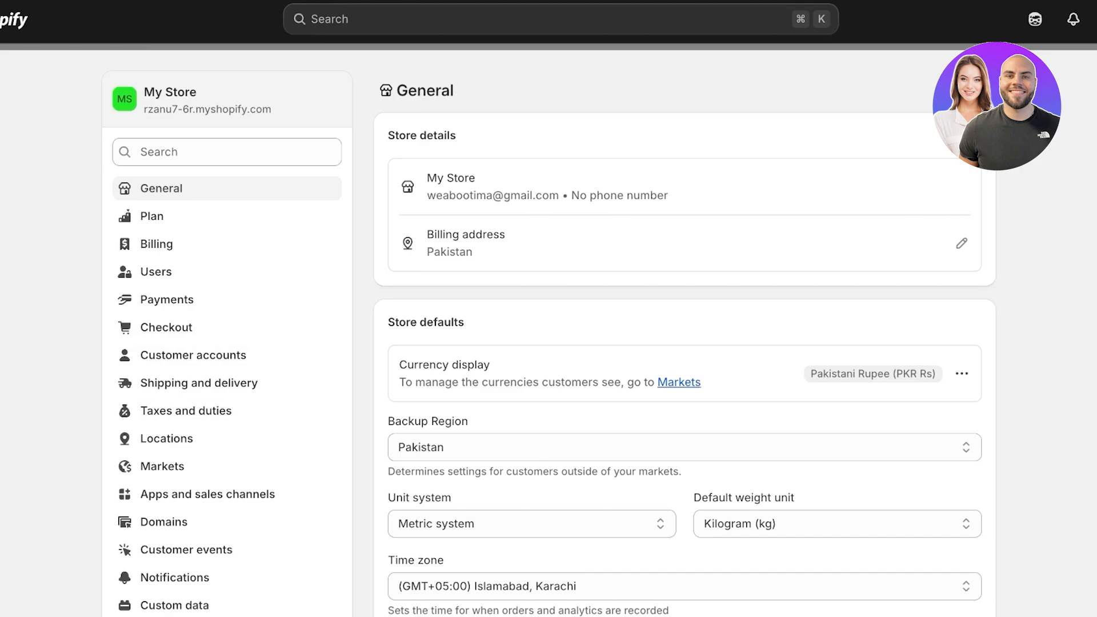
scroll(228, 257, "down", 5)
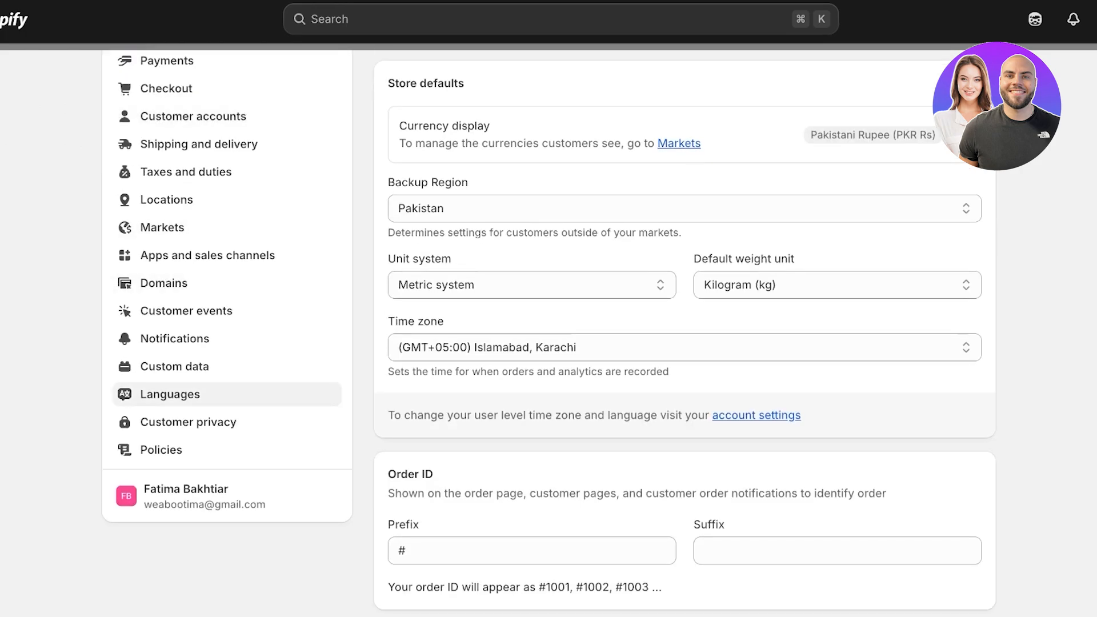
left_click(161, 450)
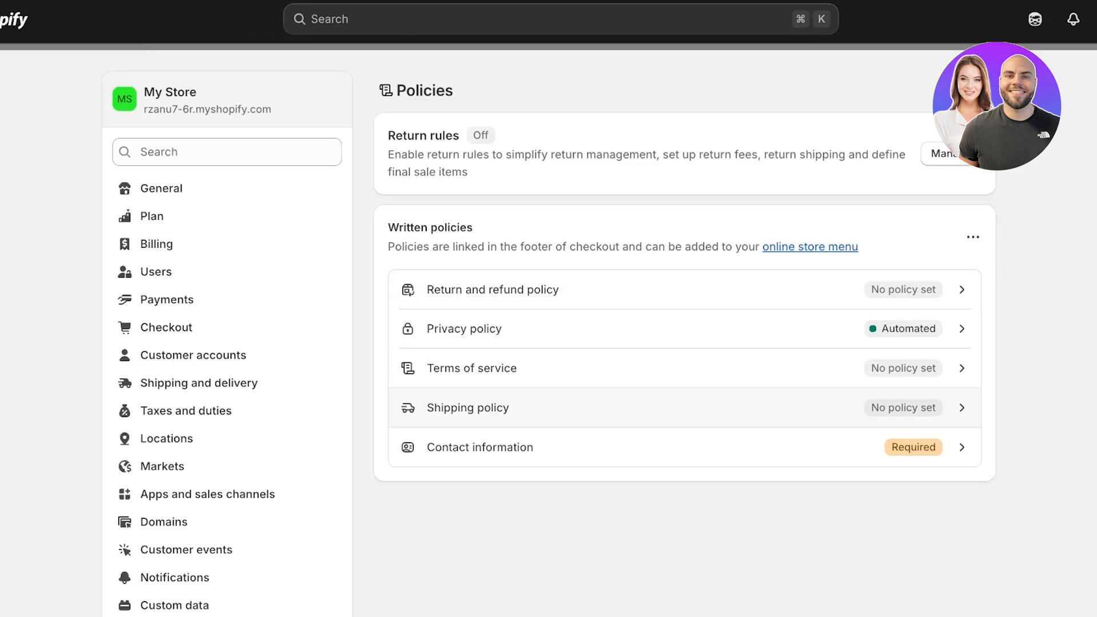
Step: Publish a shipping policy reading 'Domestic Deliveries in 4-8 working days'
left_click(467, 407)
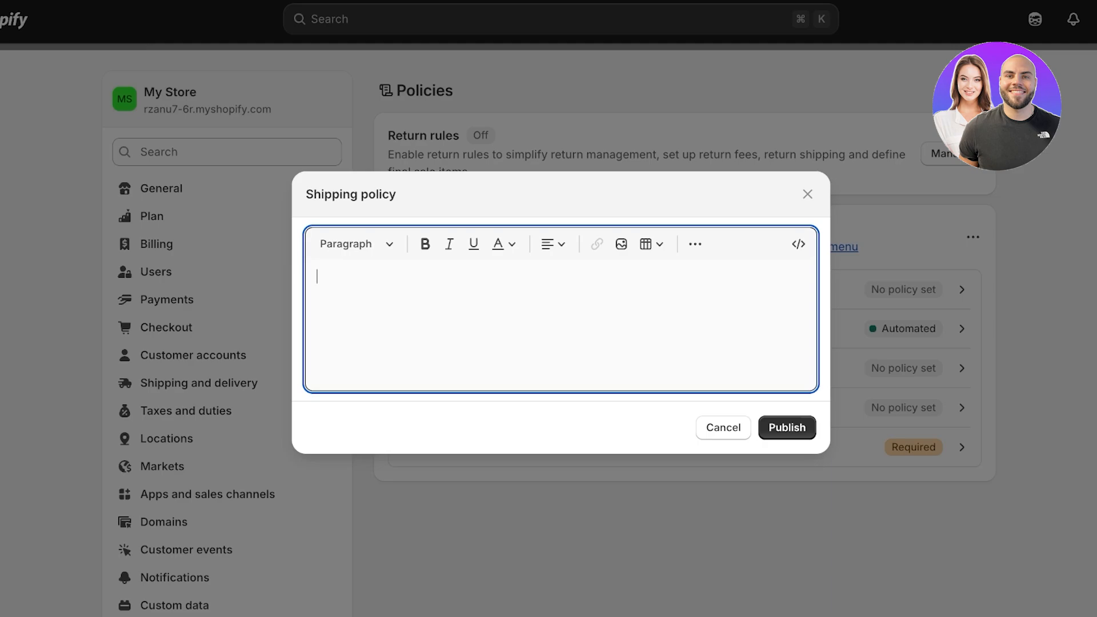
type("Domestic Deliveries in 2")
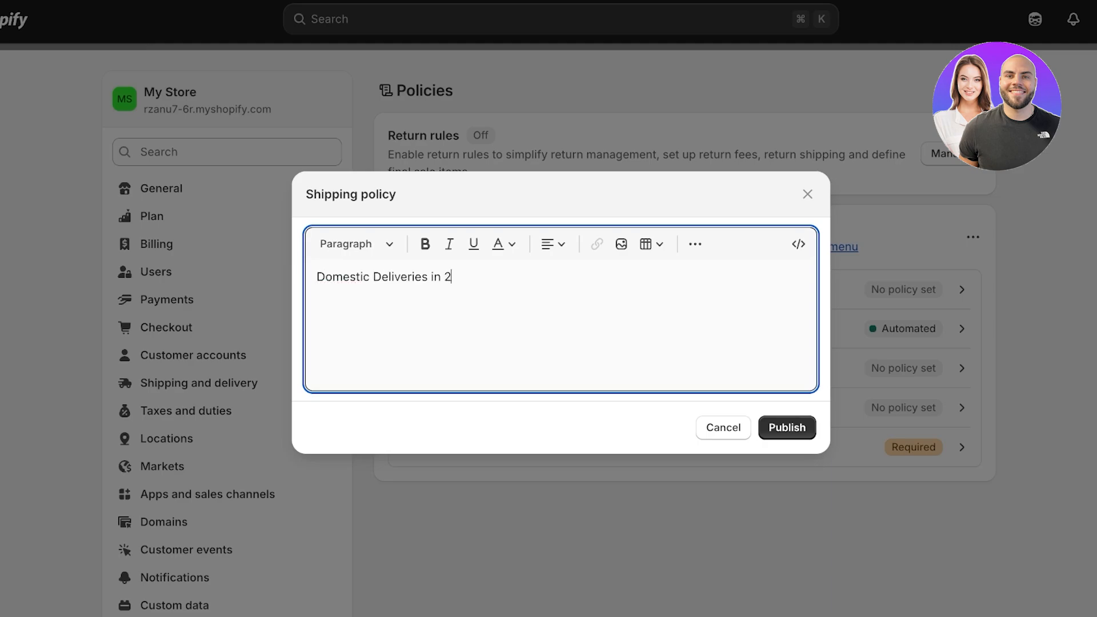
type("-")
key("BackSpace")
key("BackSpace")
type("4-8 working days")
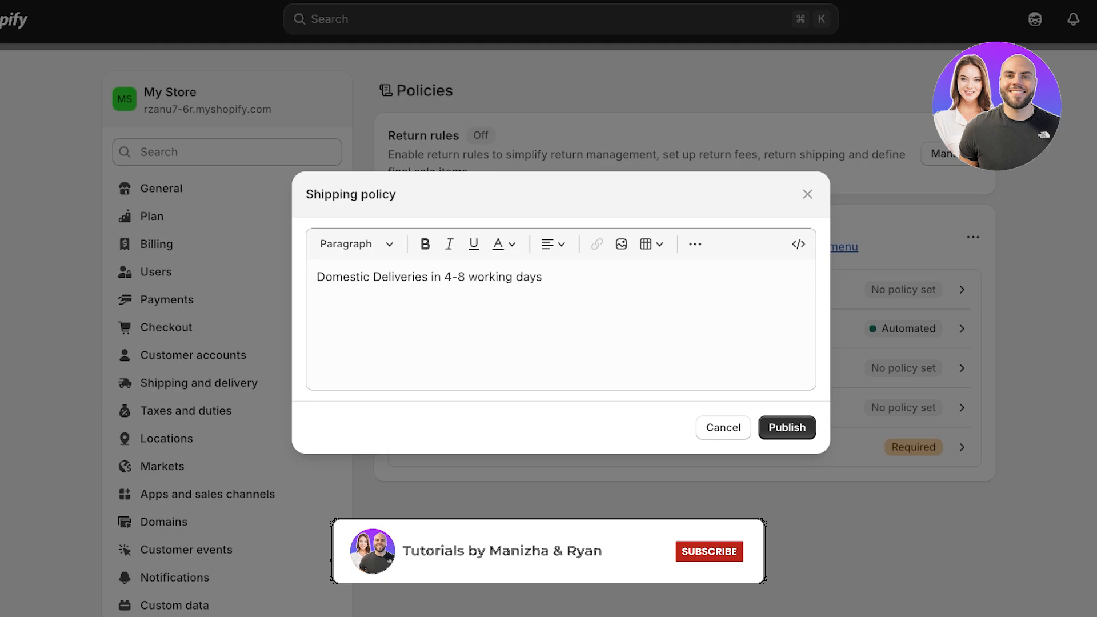
left_click(787, 427)
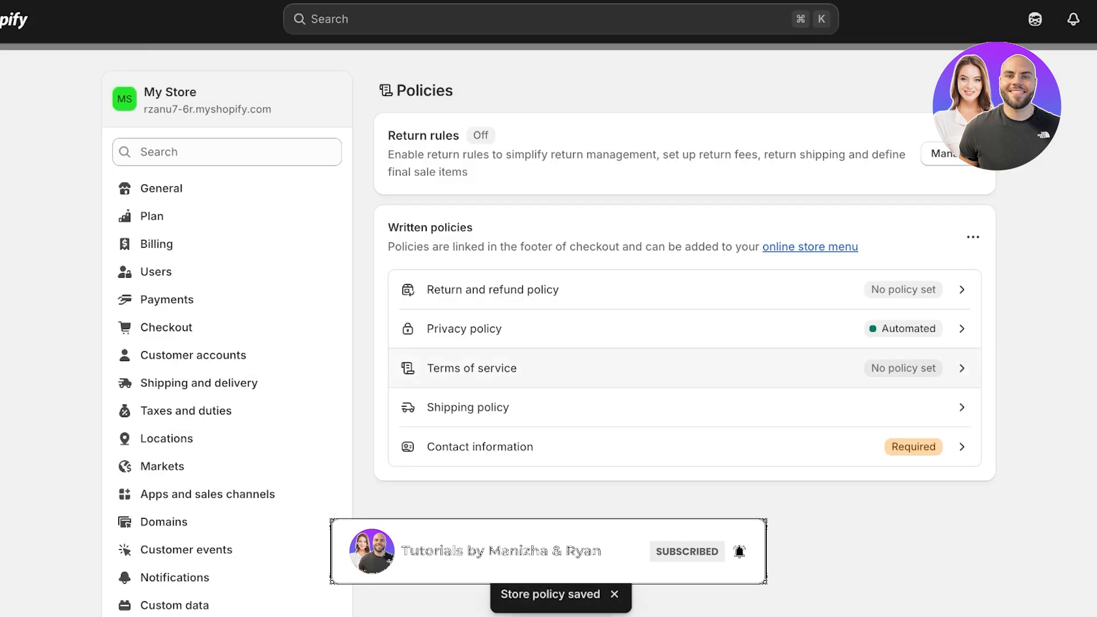
Step: Publish a terms of service from the standard template and return to General settings
left_click(472, 368)
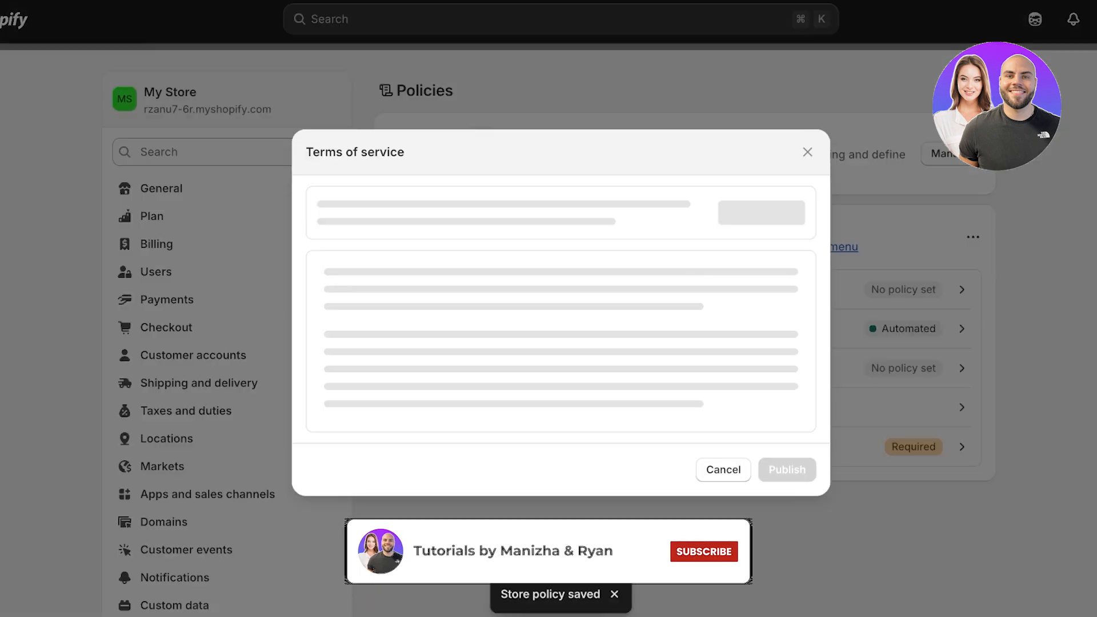
left_click(757, 222)
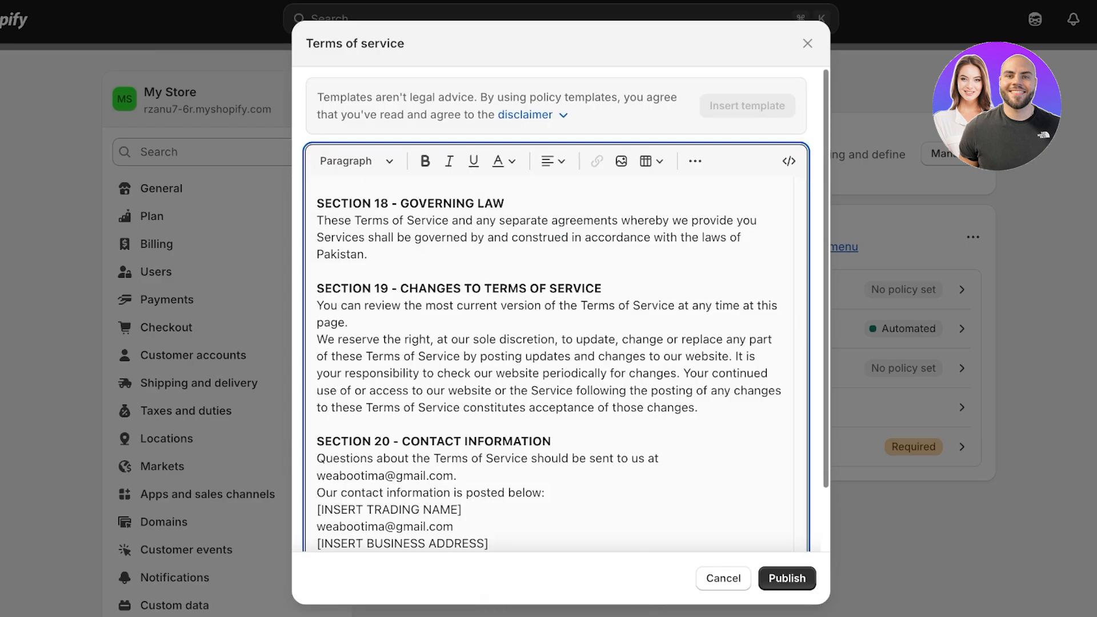
left_click(787, 578)
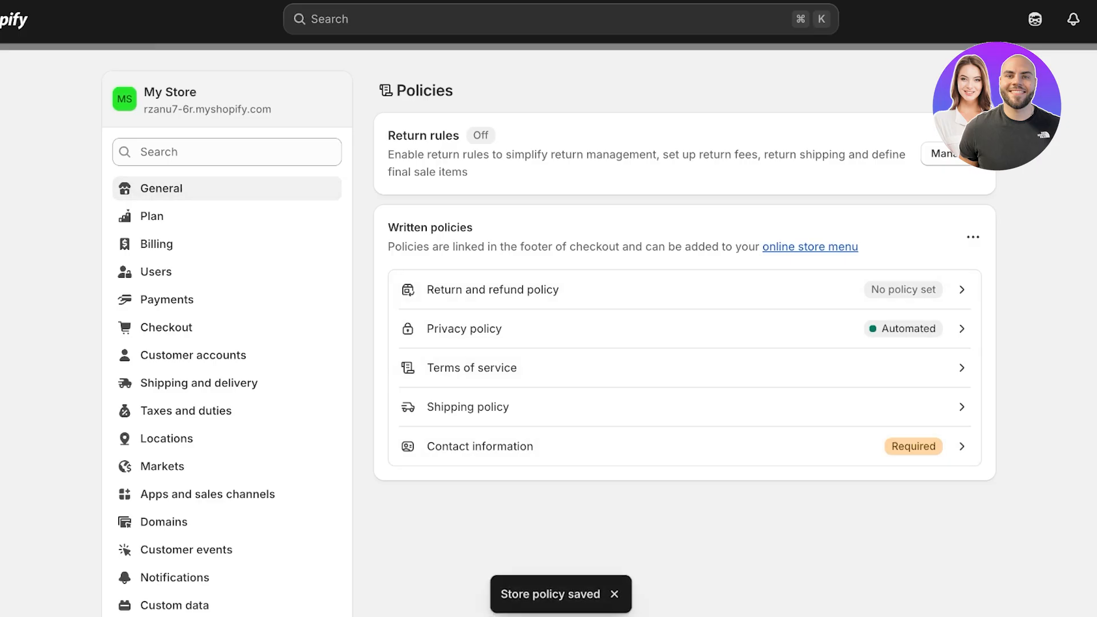
left_click(161, 188)
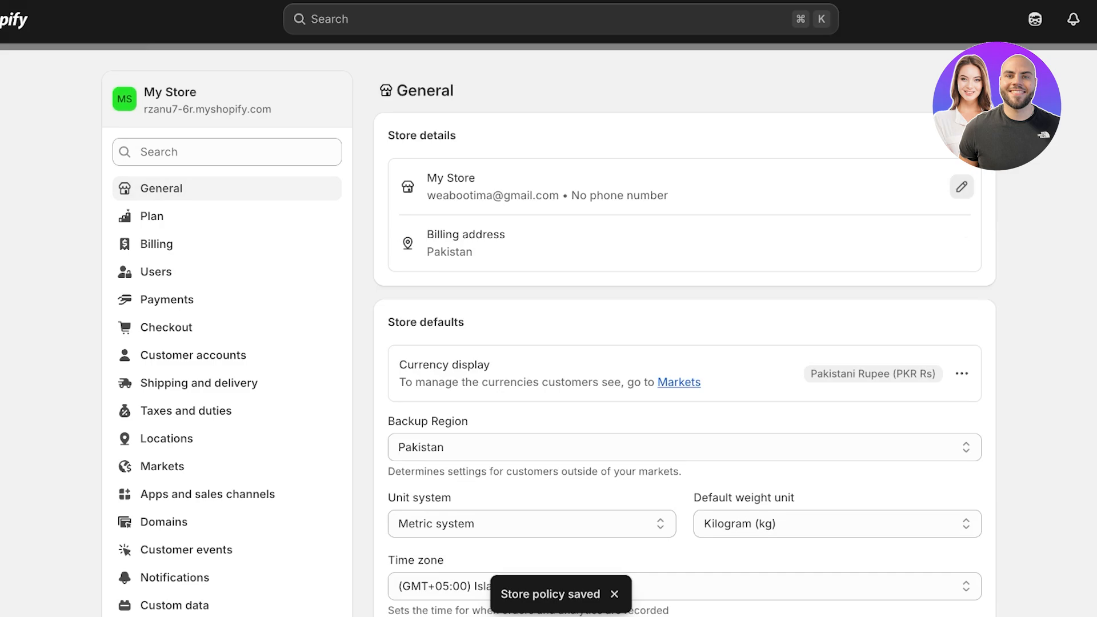
Step: Rename the store to Koko in Store details and go to Checkout settings
left_click(962, 187)
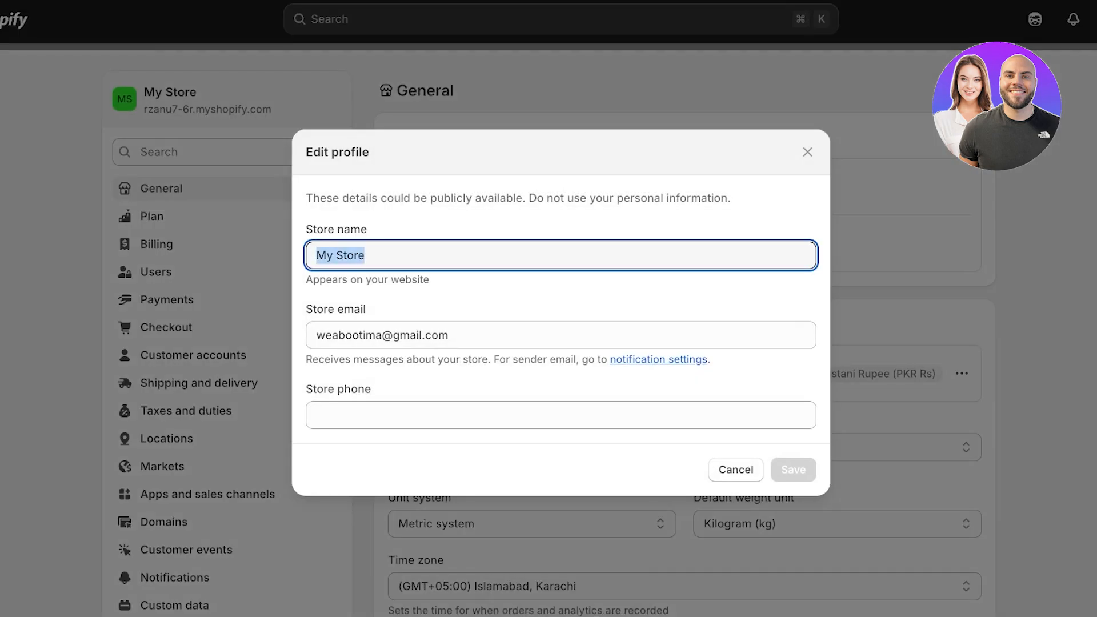
type("Koko")
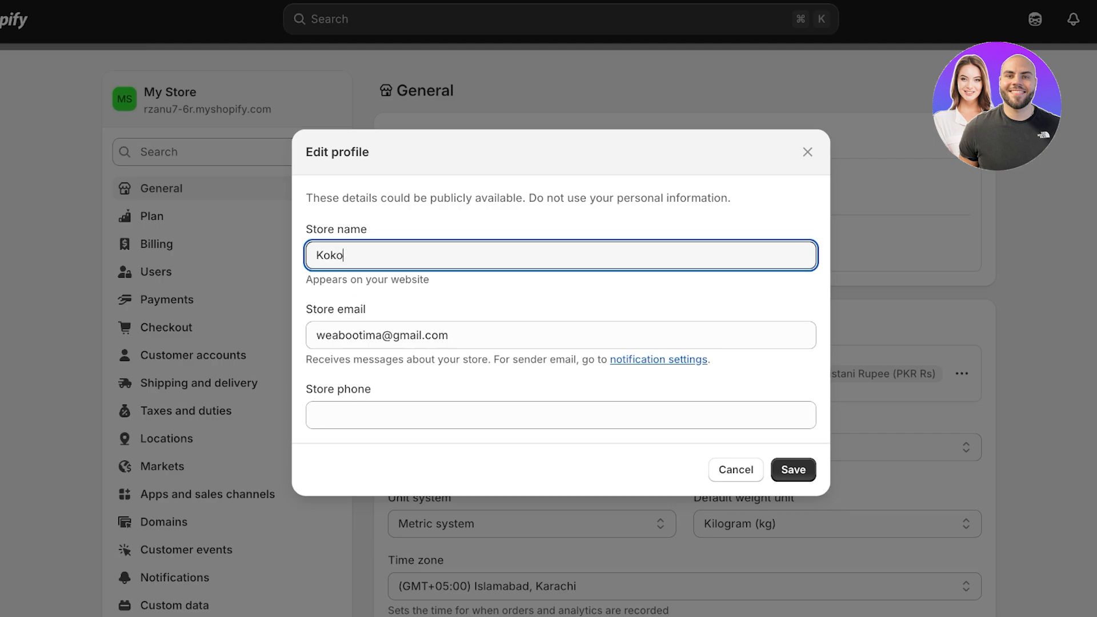
key("Return")
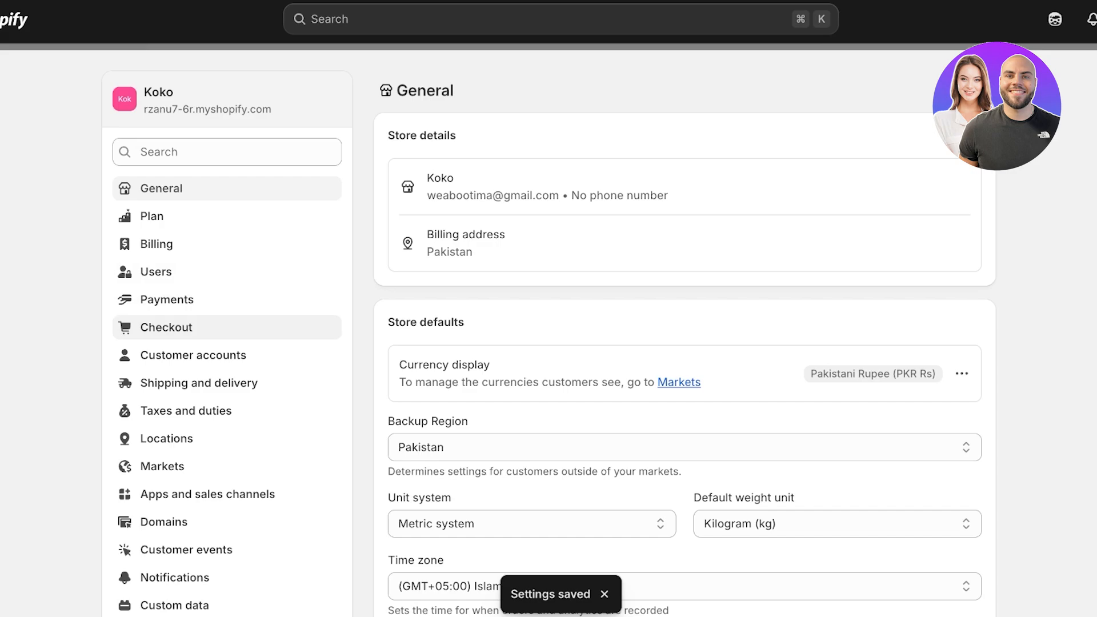
left_click(166, 328)
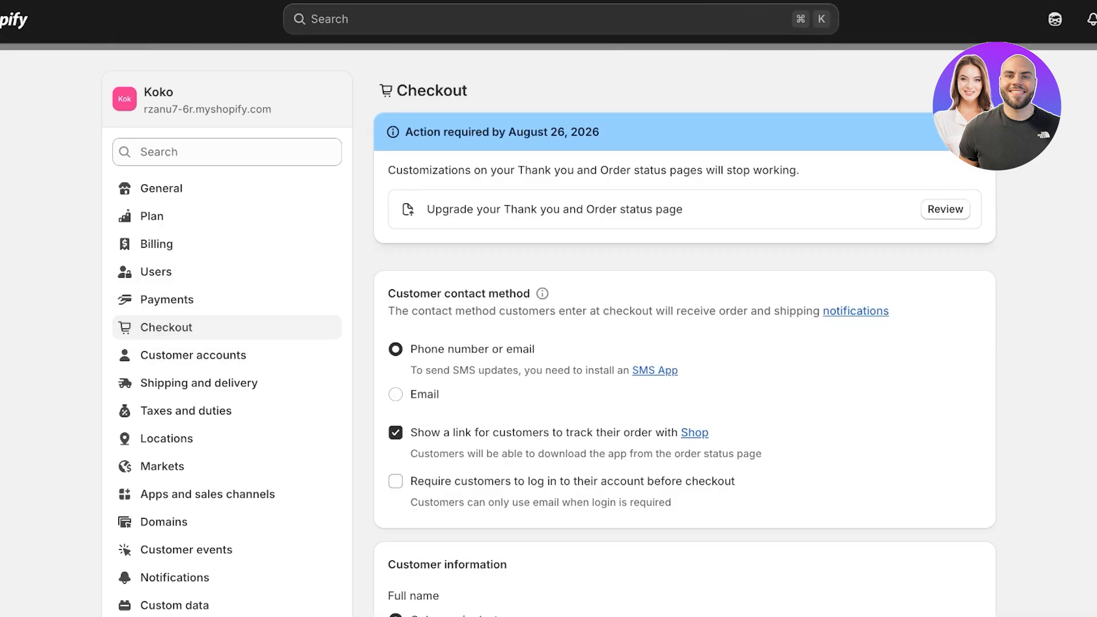
Step: Scroll through the Checkout settings, then open Payments to list third-party providers
scroll(686, 343, "down", 1)
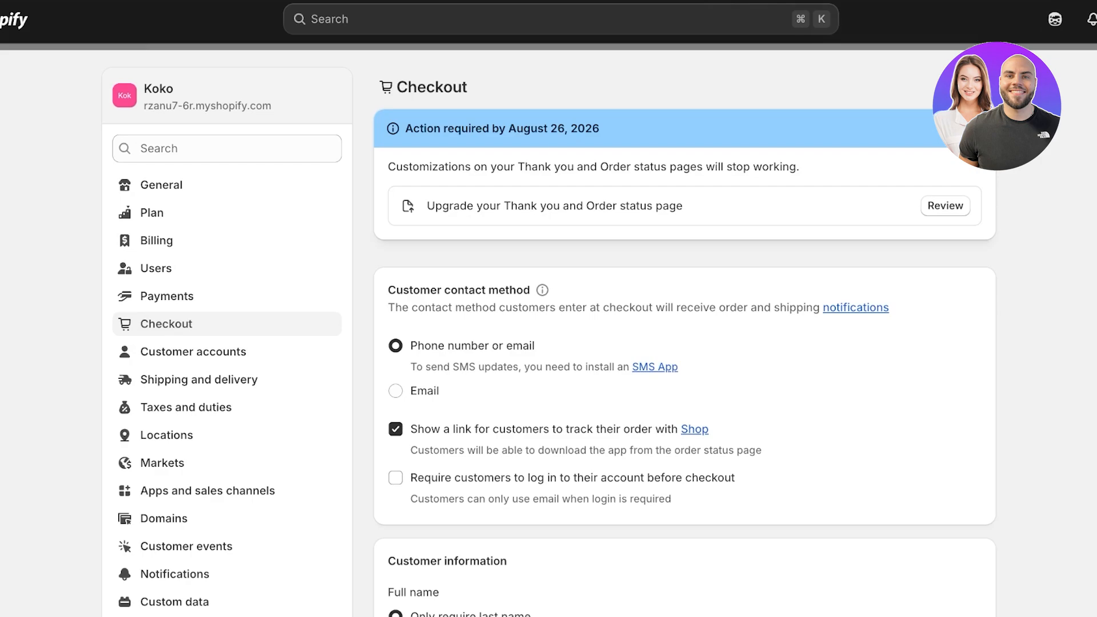
scroll(684, 332, "down", 15)
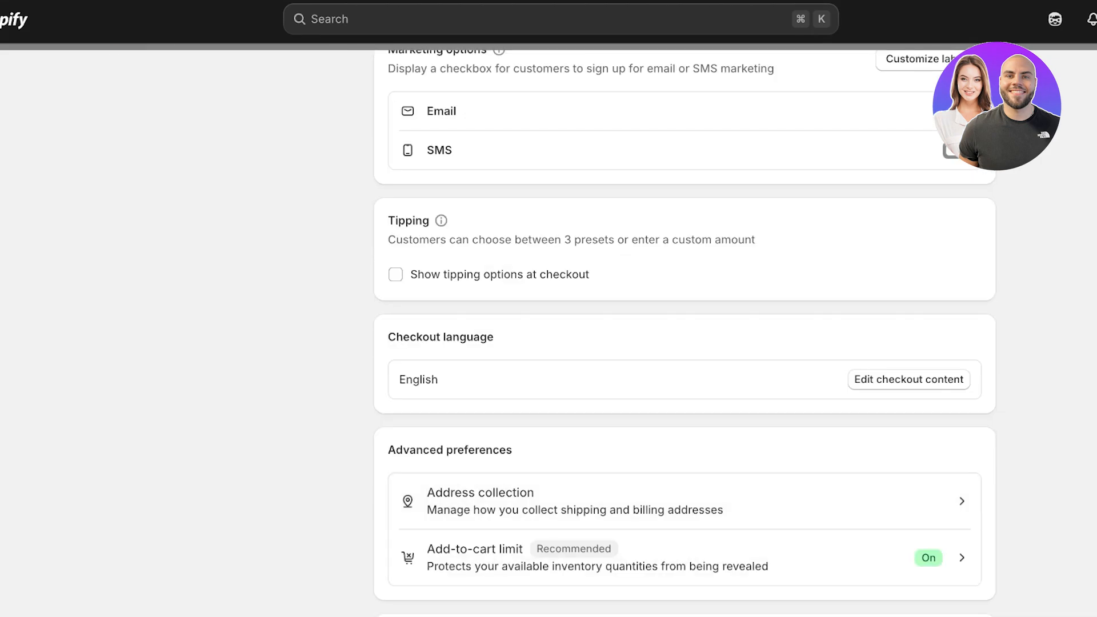
scroll(684, 331, "down", 5)
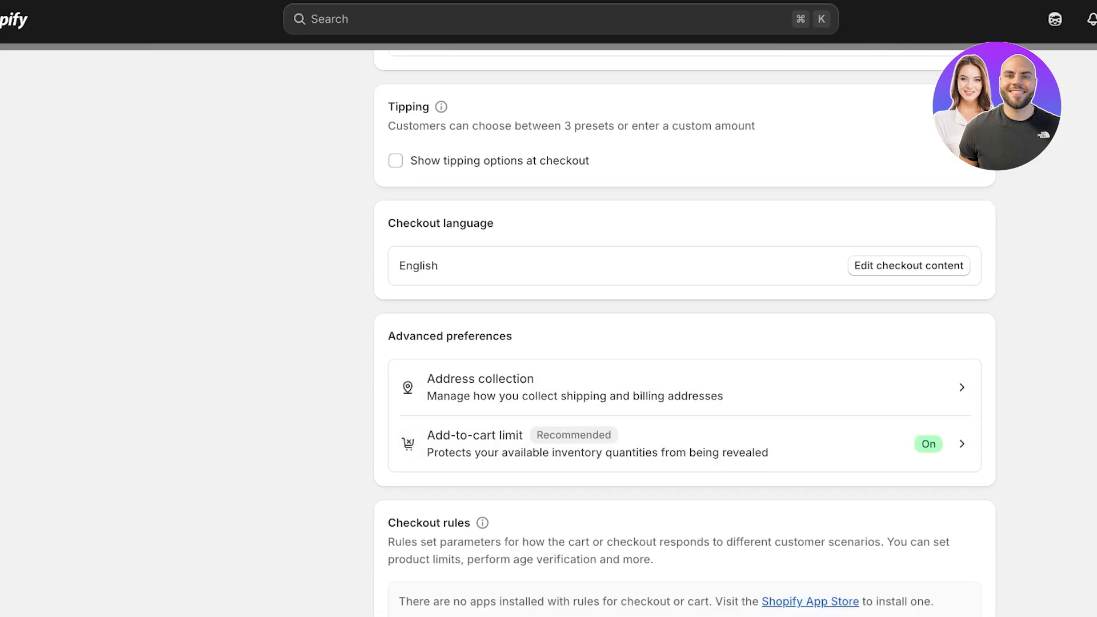
scroll(685, 331, "up", 15)
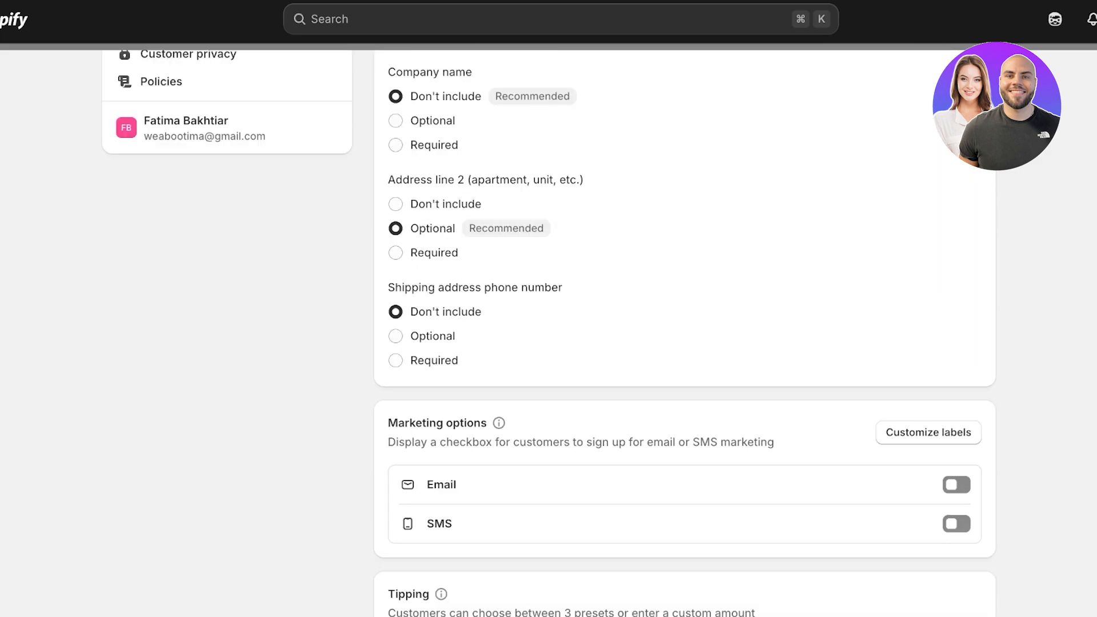
scroll(549, 334, "up", 8)
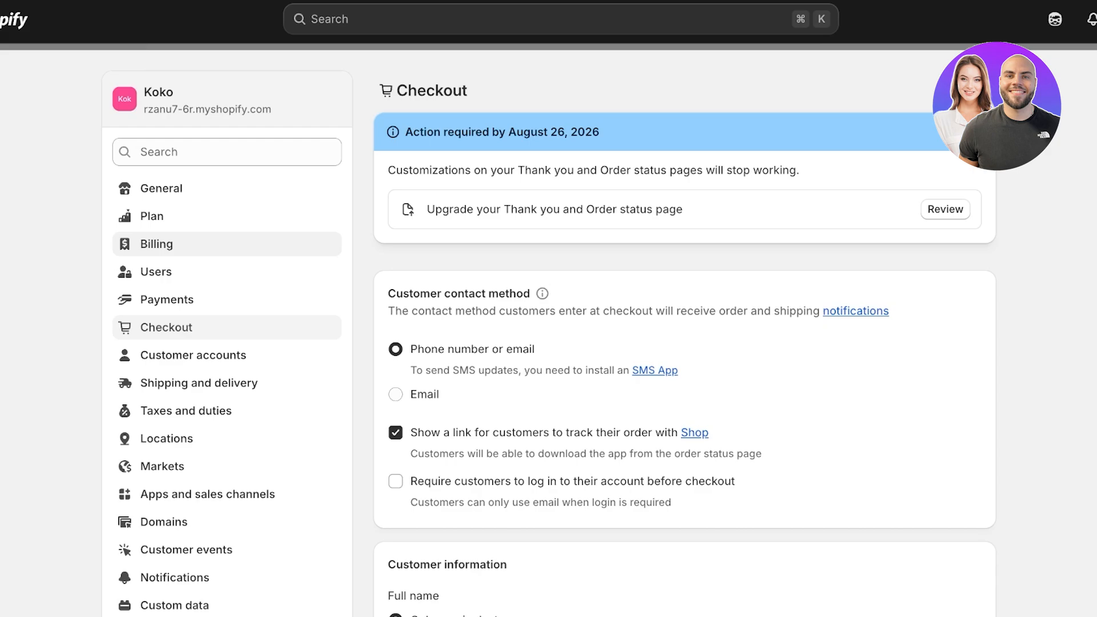
left_click(166, 300)
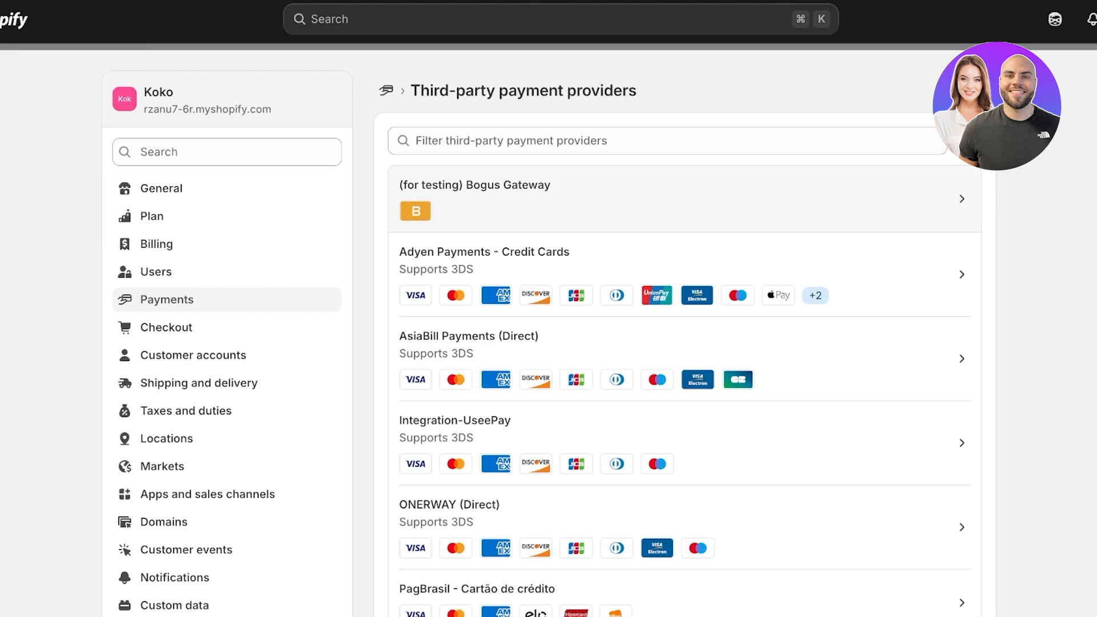
Step: Activate the (for testing) Bogus Gateway provider and close Settings
left_click(571, 199)
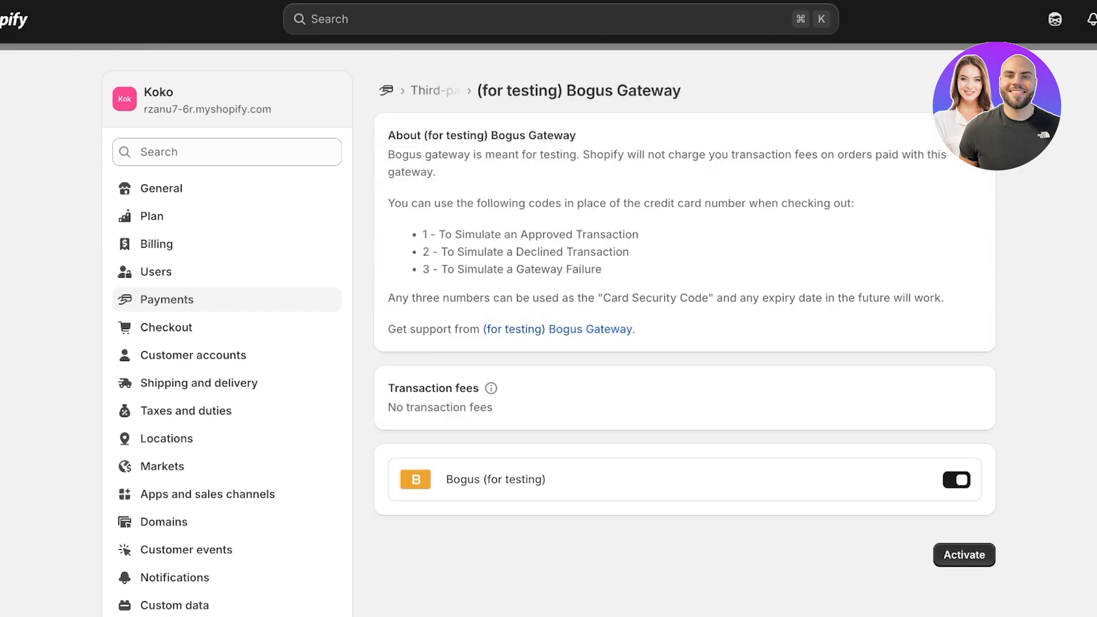
scroll(685, 343, "down", 1)
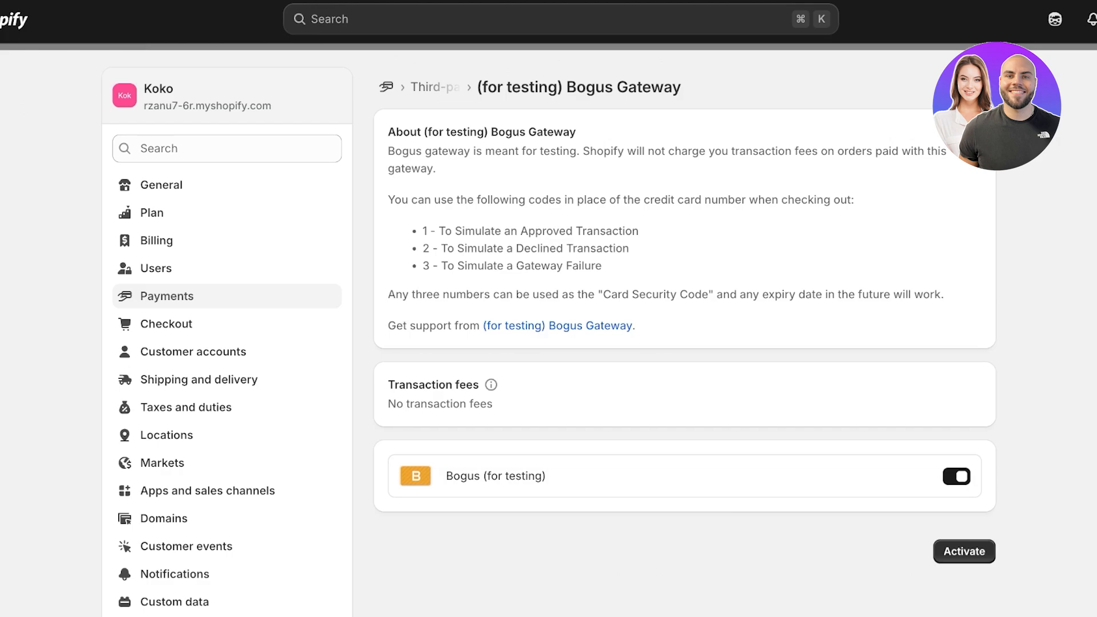
left_click(965, 552)
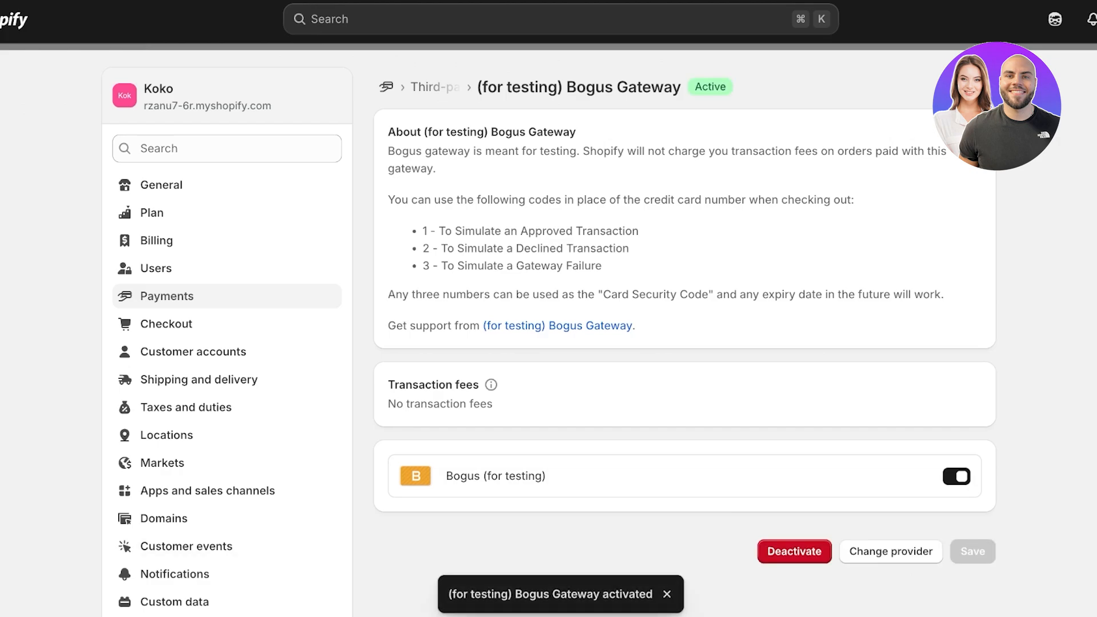
key("Escape")
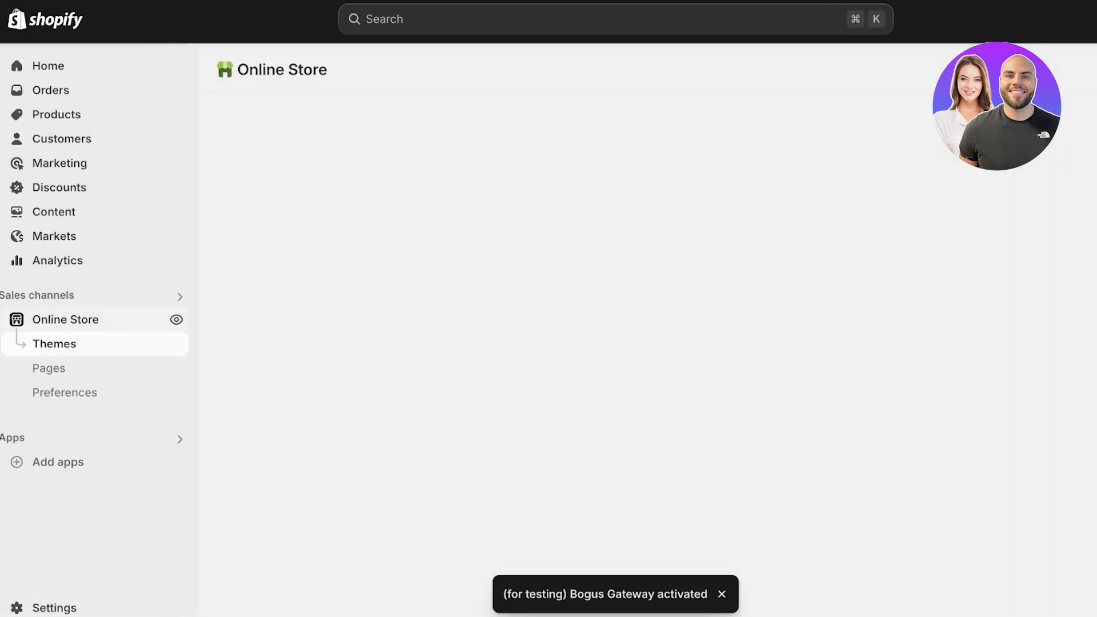
Step: Open the Lipstick product on the live Koko storefront and try buying it, revealing the 'isn't set up to receive orders' message
left_click(177, 320)
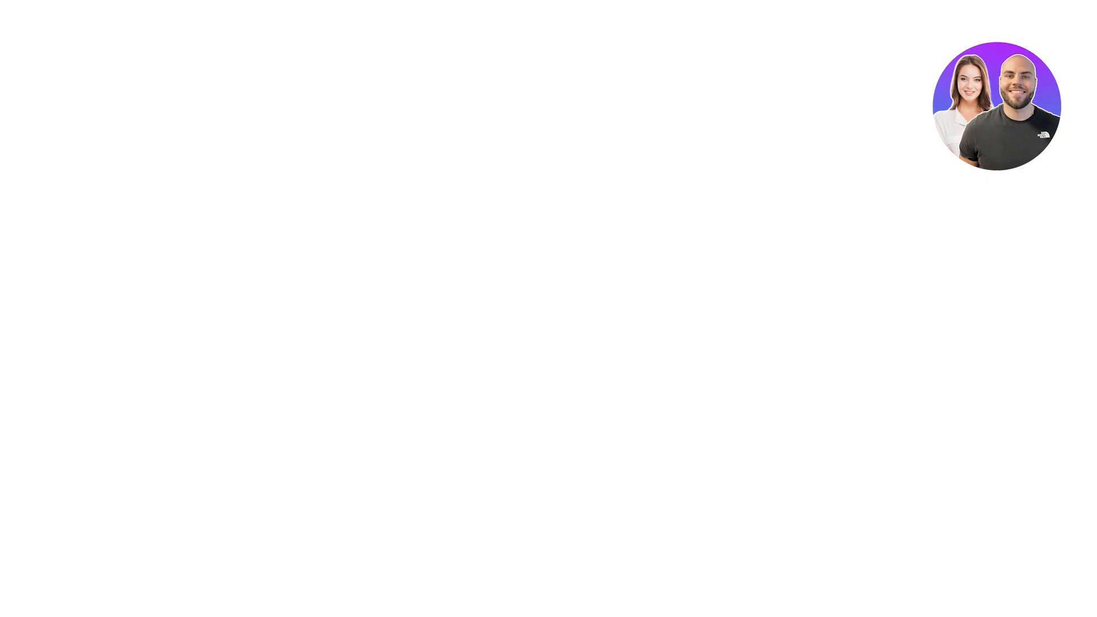
scroll(549, 308, "down", 6)
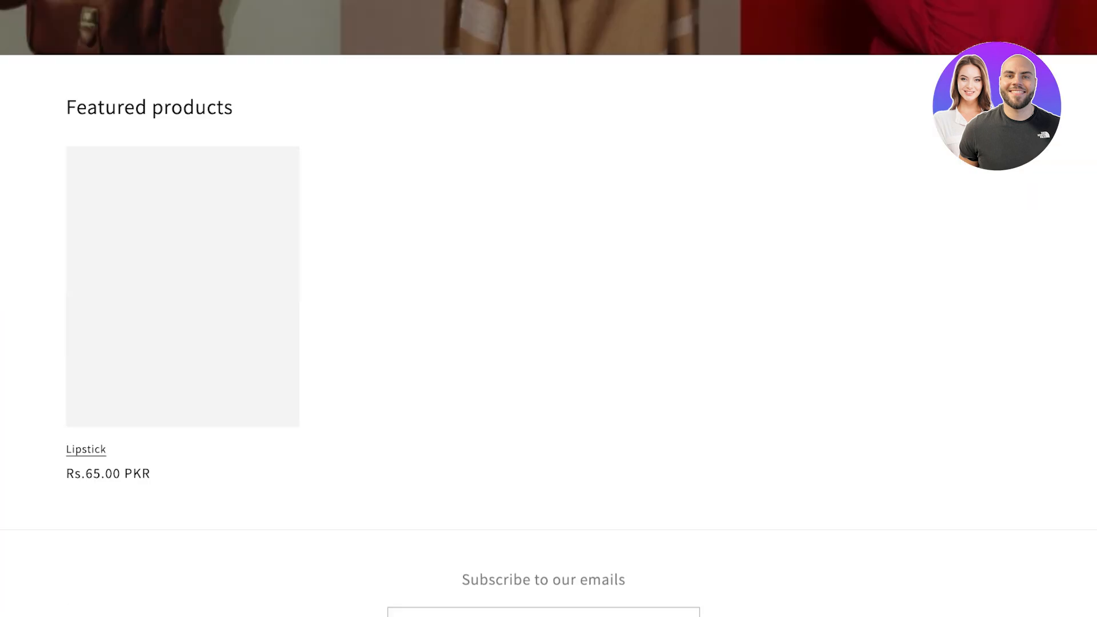
left_click(86, 450)
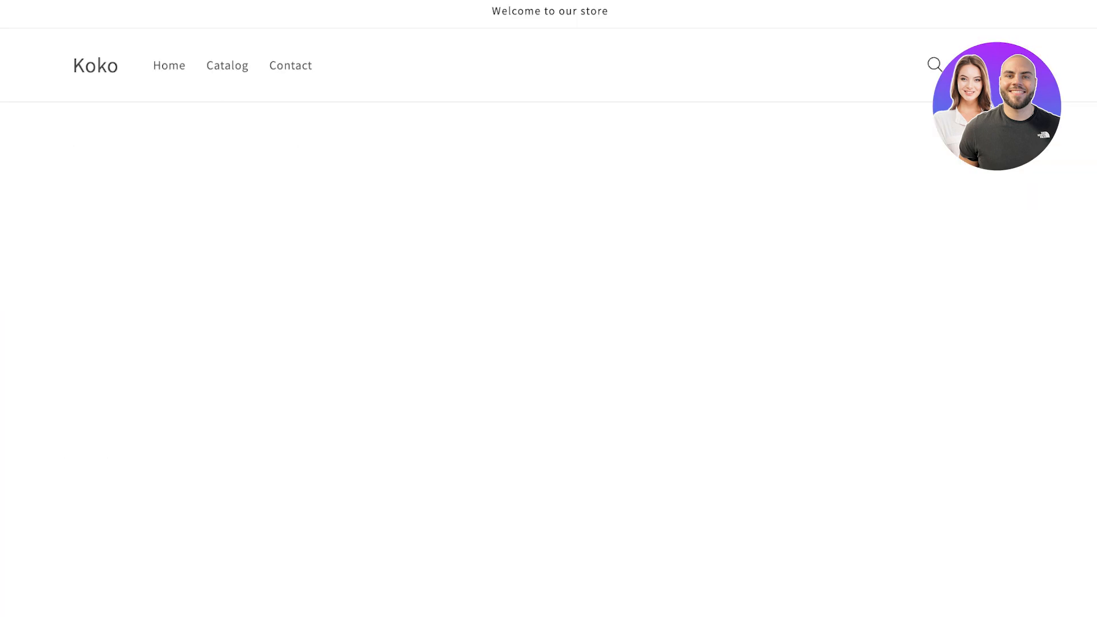
scroll(549, 309, "down", 1)
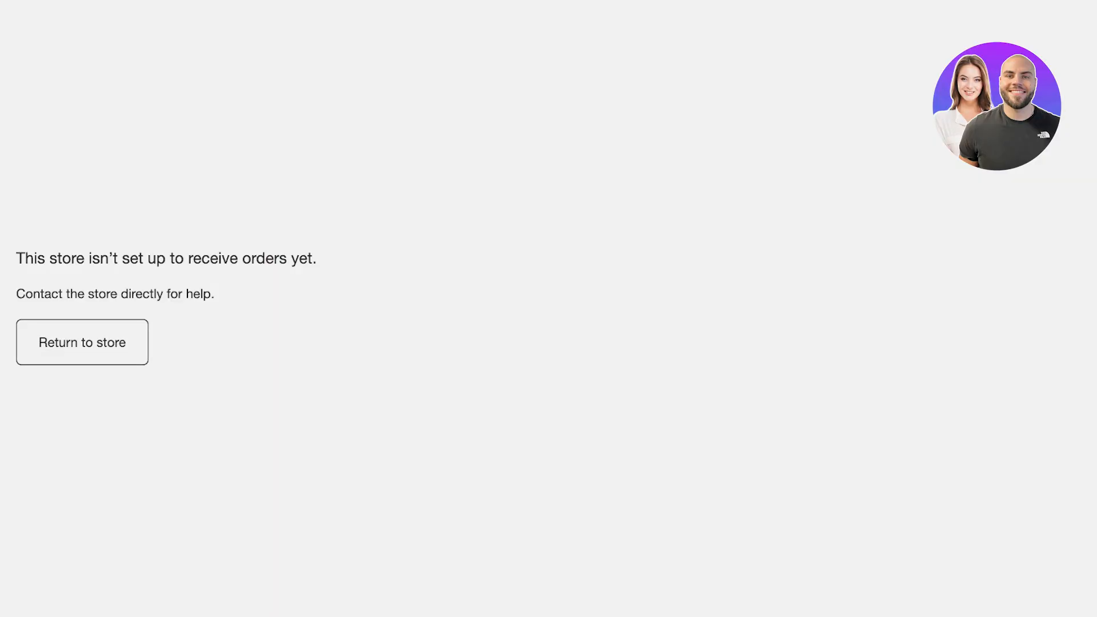
left_click_drag(62, 258, 308, 259)
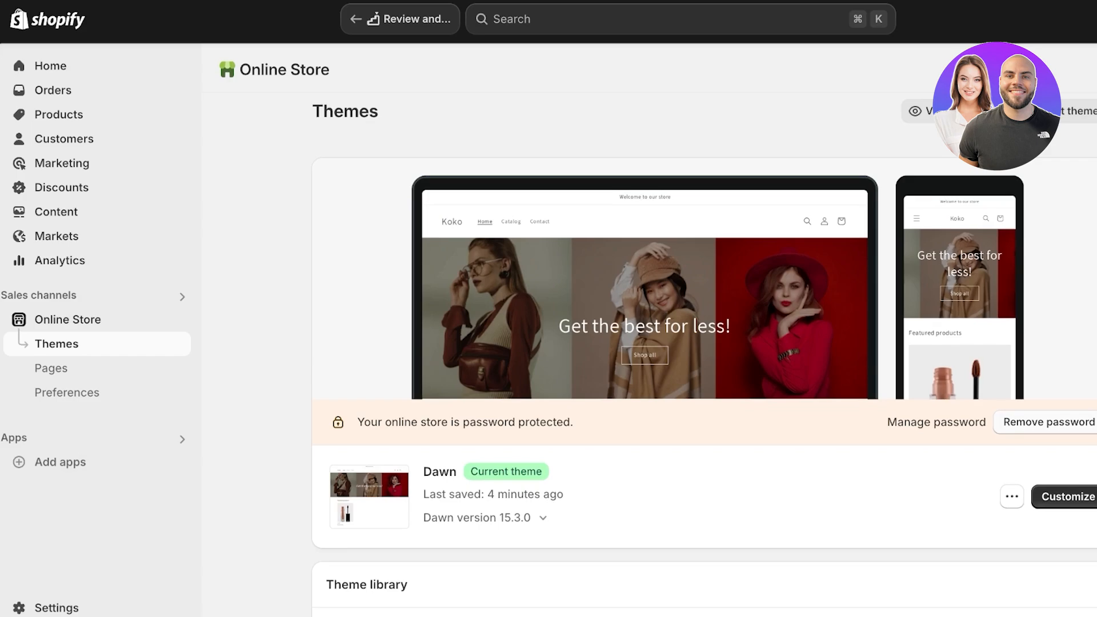
Step: Remove the Koko storefront password, preview the now-open store, and go to the admin Settings
left_click(1050, 422)
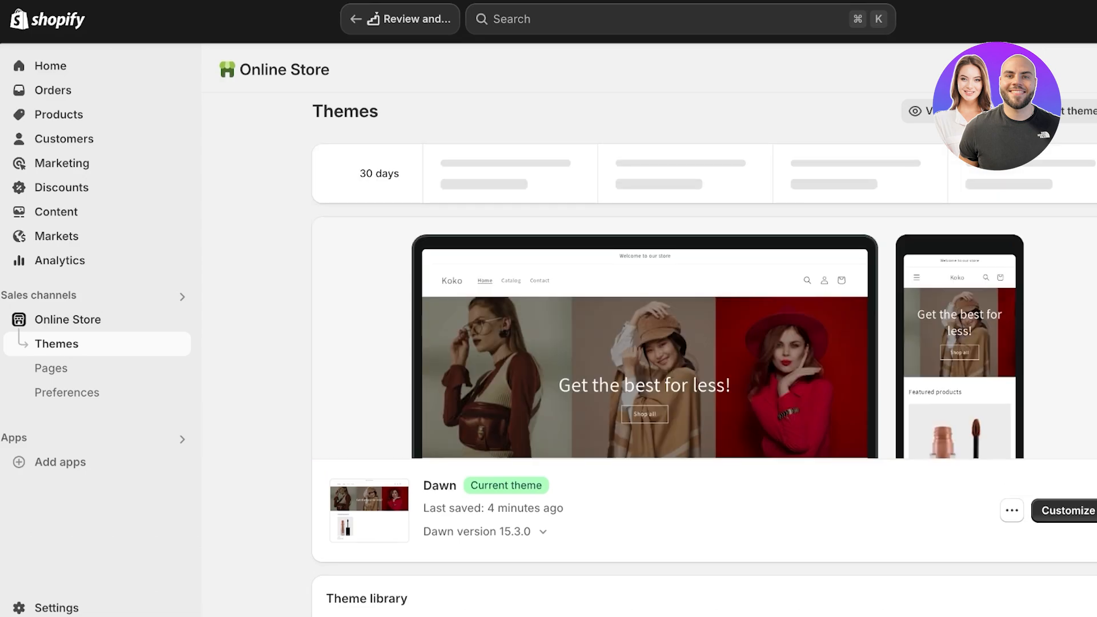
scroll(704, 337, "down", 3)
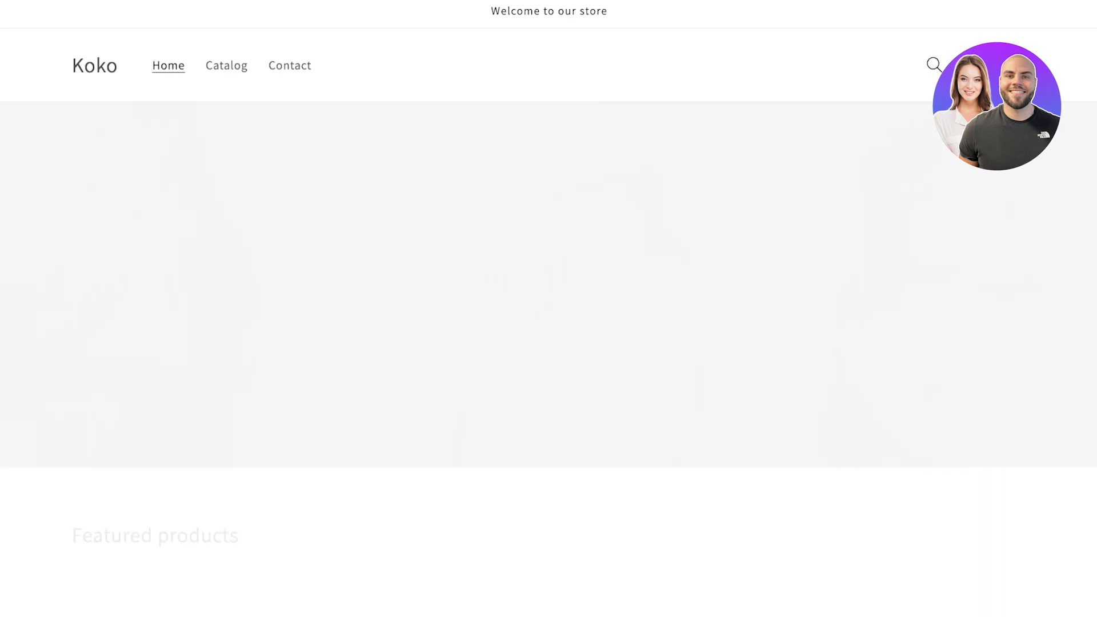
scroll(548, 308, "down", 6)
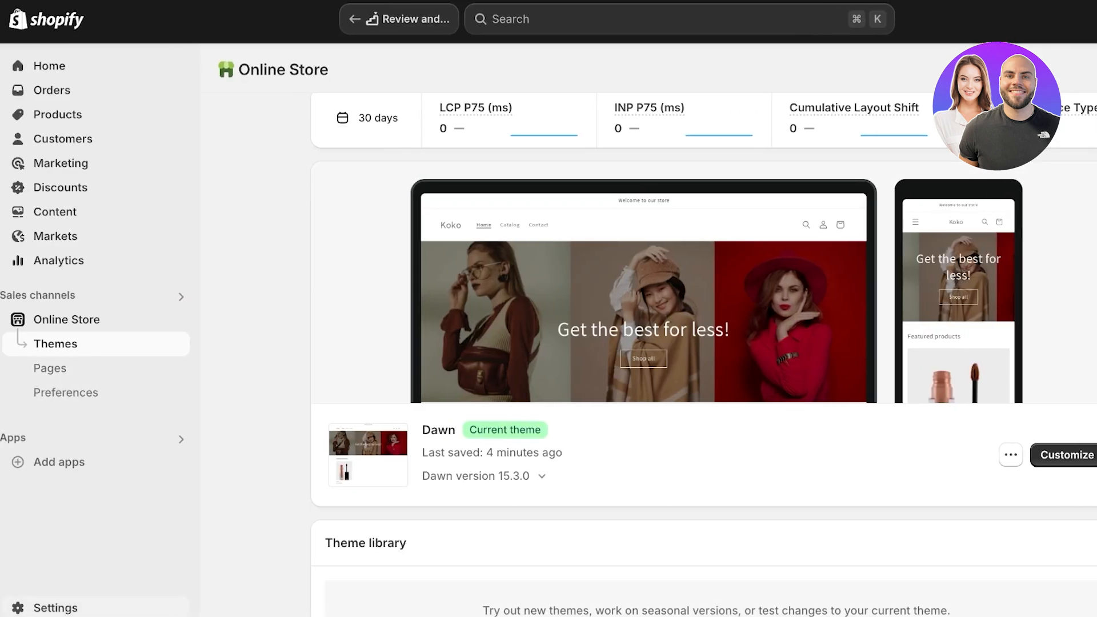
left_click(56, 608)
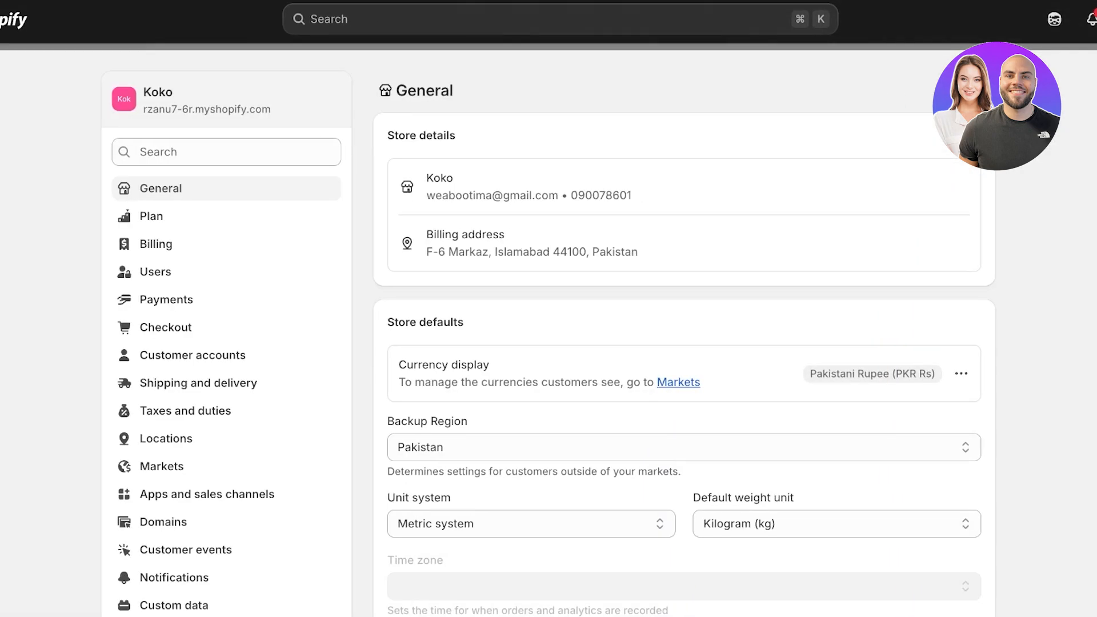
Step: Review the Shipping and delivery settings, including the General shipping rates profile
left_click(198, 383)
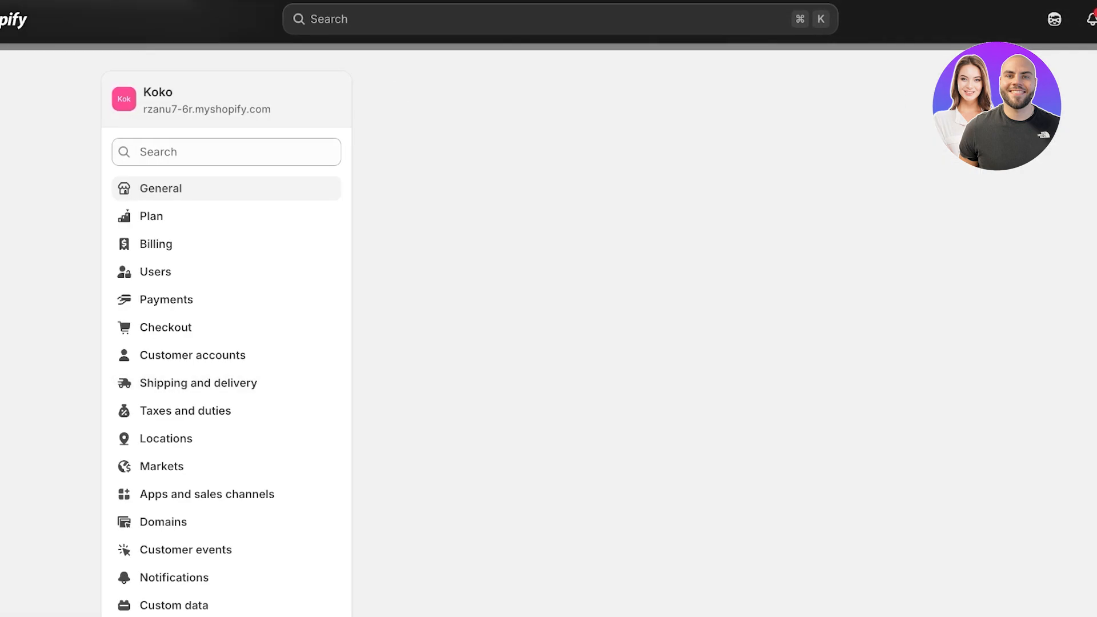
scroll(684, 332, "down", 3)
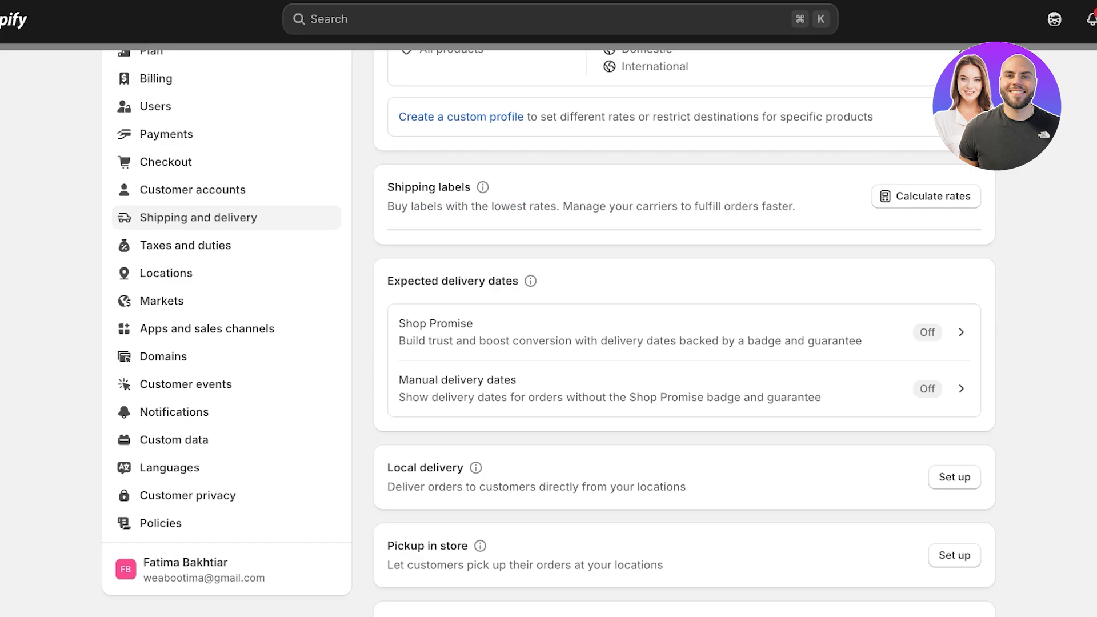
scroll(684, 332, "down", 8)
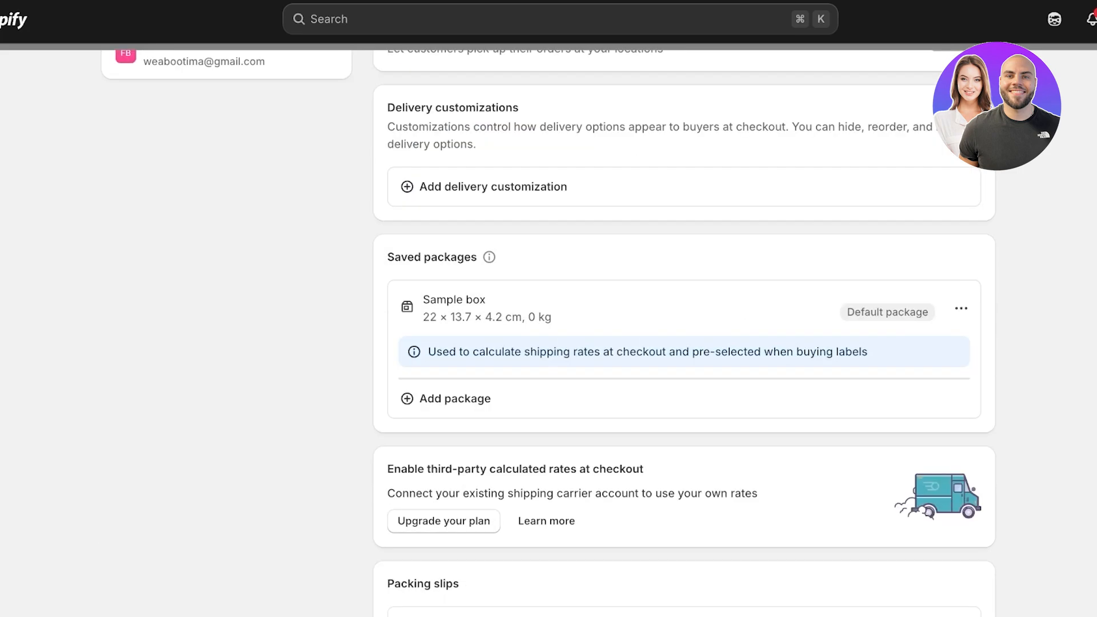
scroll(685, 229, "up", 10)
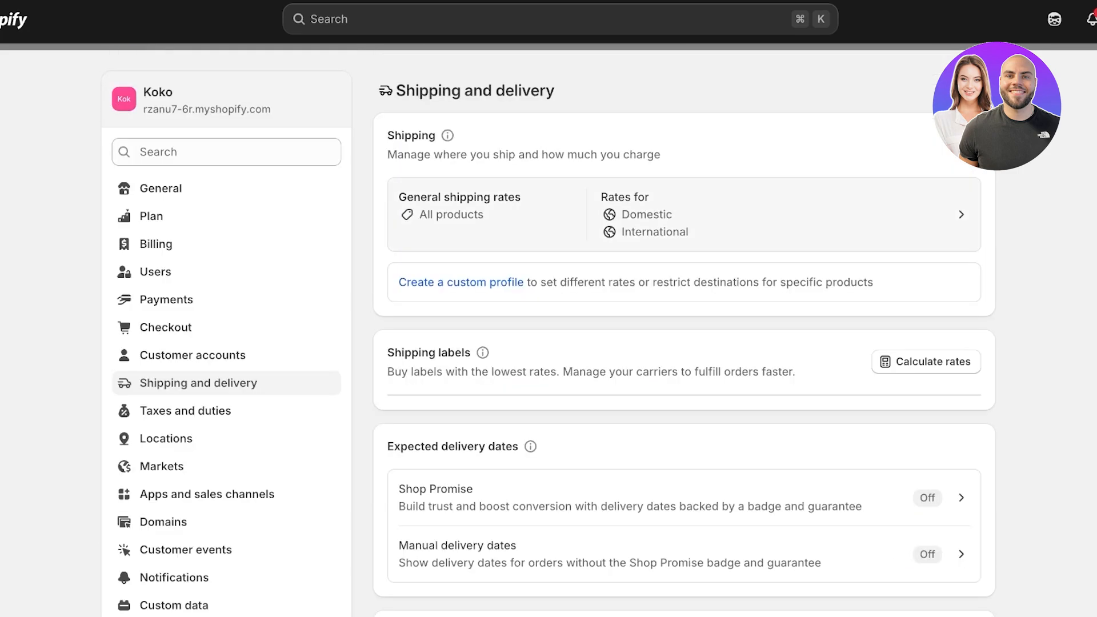
left_click(684, 214)
scroll(684, 332, "down", 5)
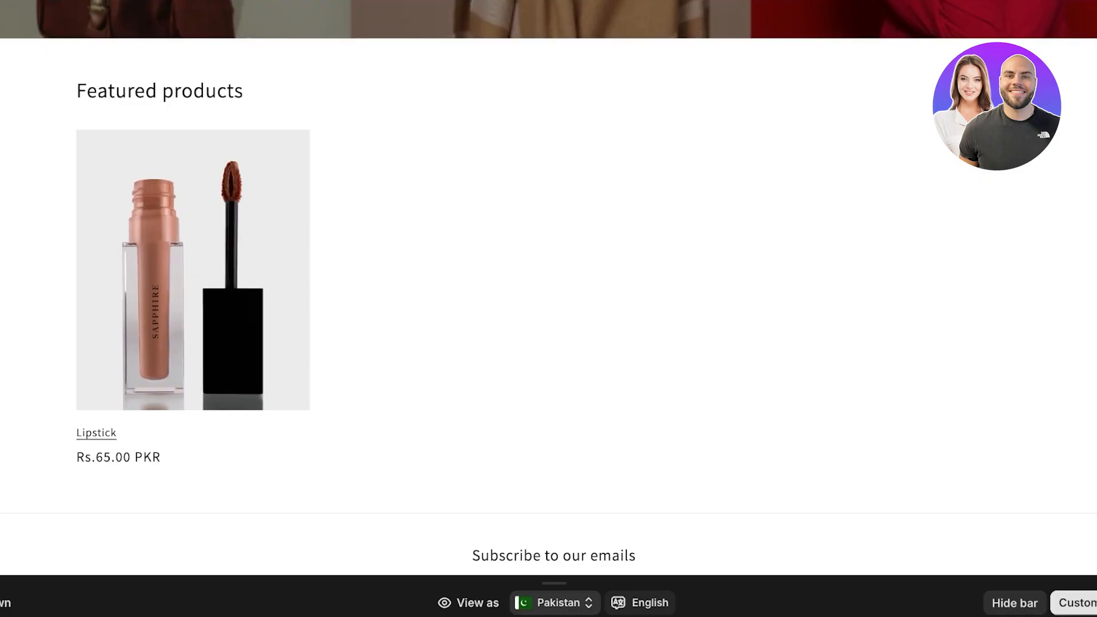
Step: Buy the Lipstick now and fill in the contact e-mail, last name, delivery address and city
left_click(96, 433)
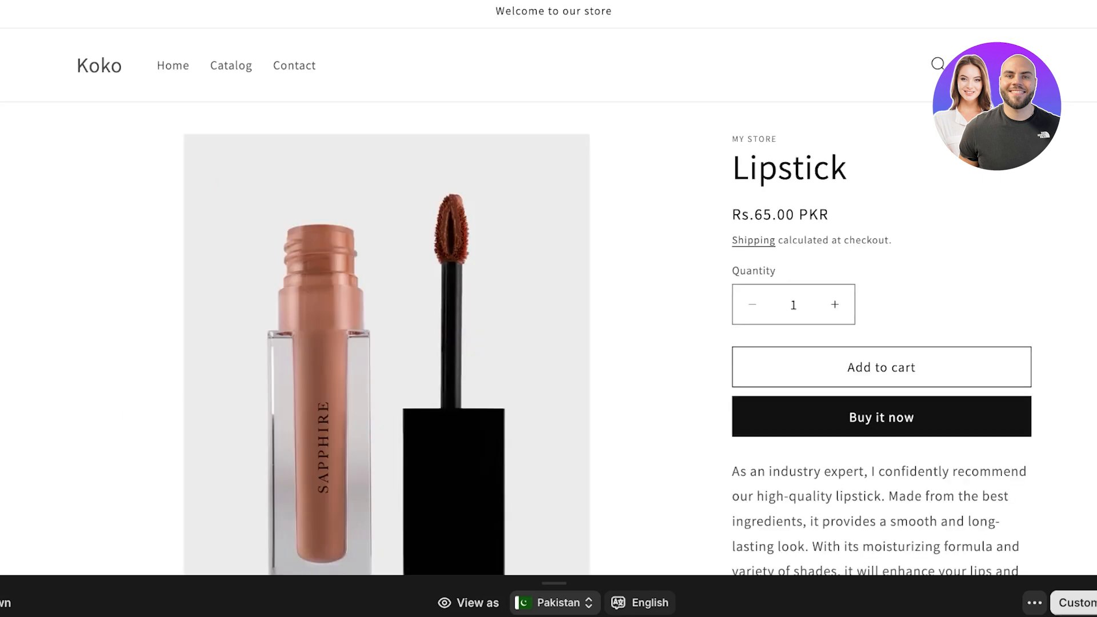
left_click(882, 417)
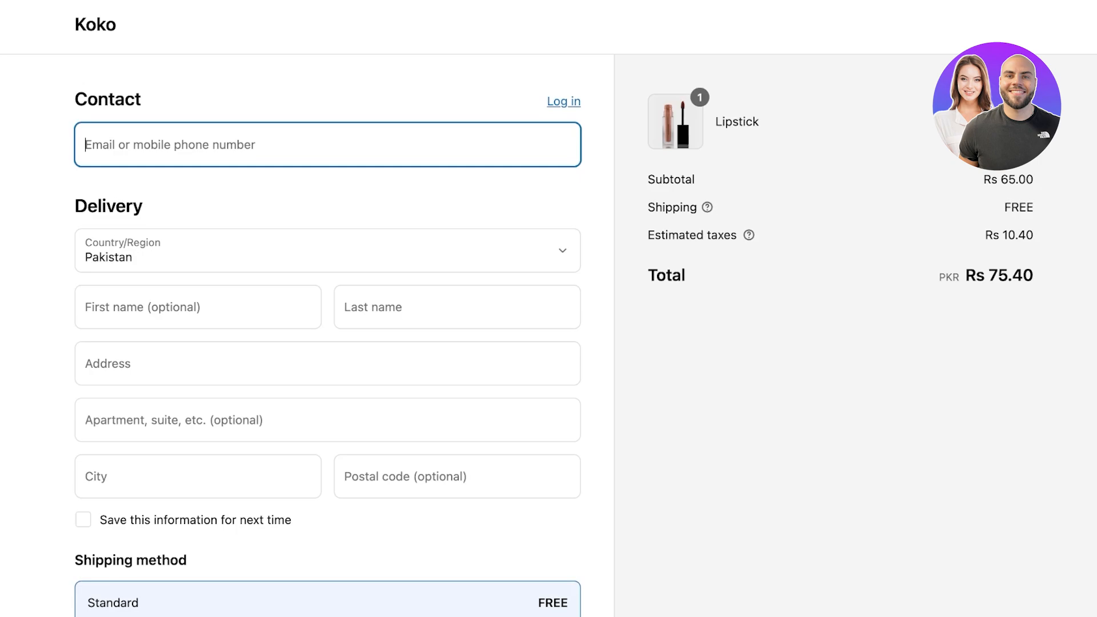
key("ctrl+v")
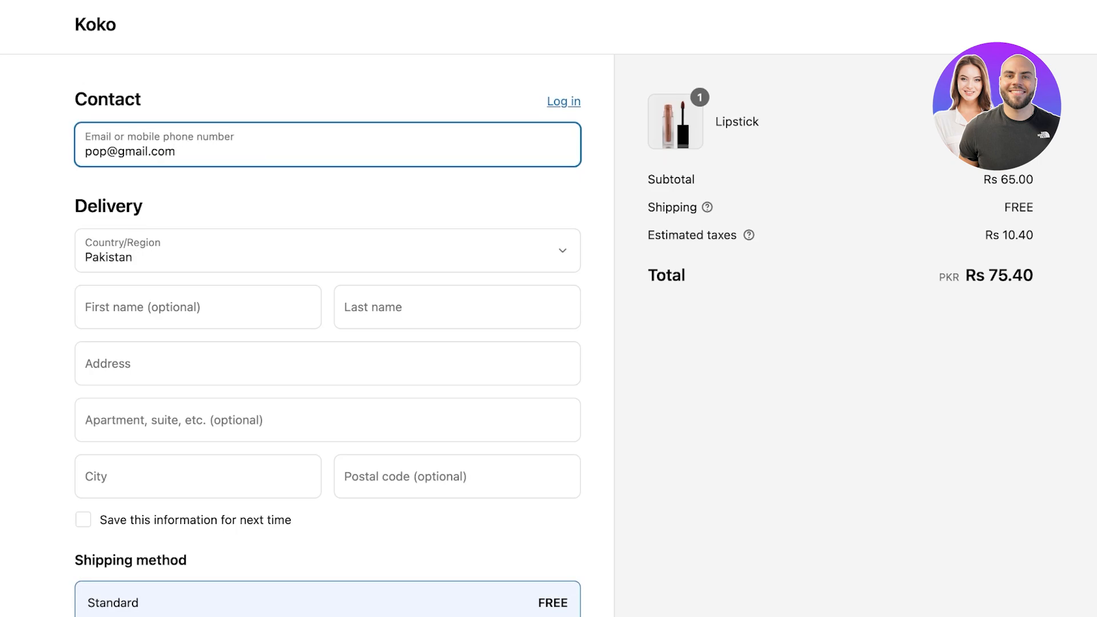
left_click(457, 307)
type("pop")
left_click(328, 363)
type("pop")
left_click(198, 476)
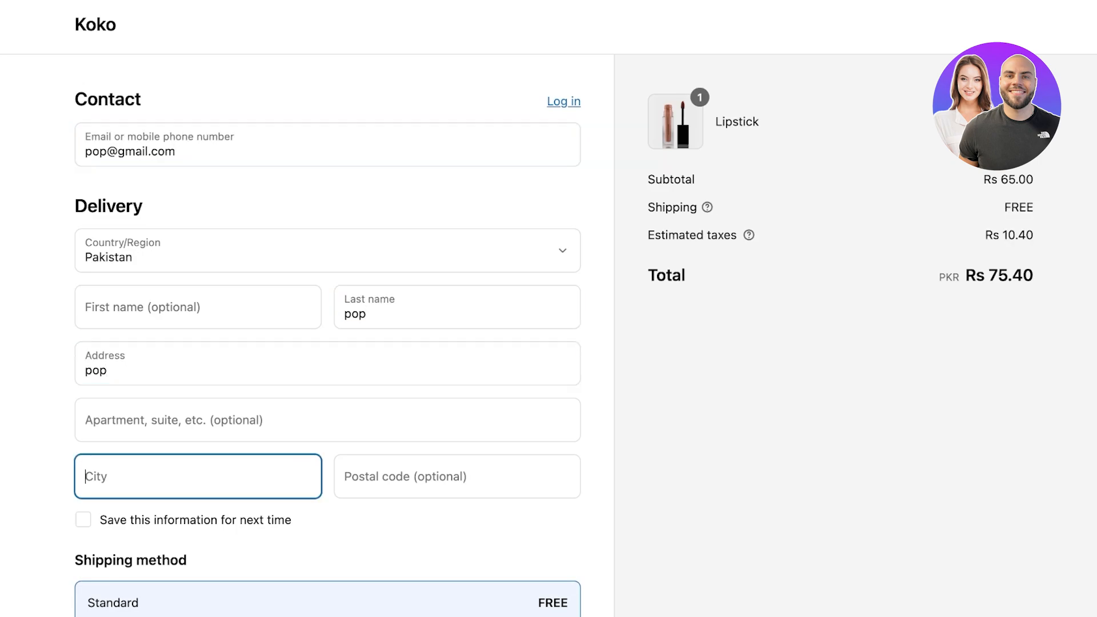
type("islamabad")
scroll(328, 391, "down", 7)
Step: Pay with Bogus test card 1, expiry 01/26, the security code and cardholder name to place the order
left_click(327, 392)
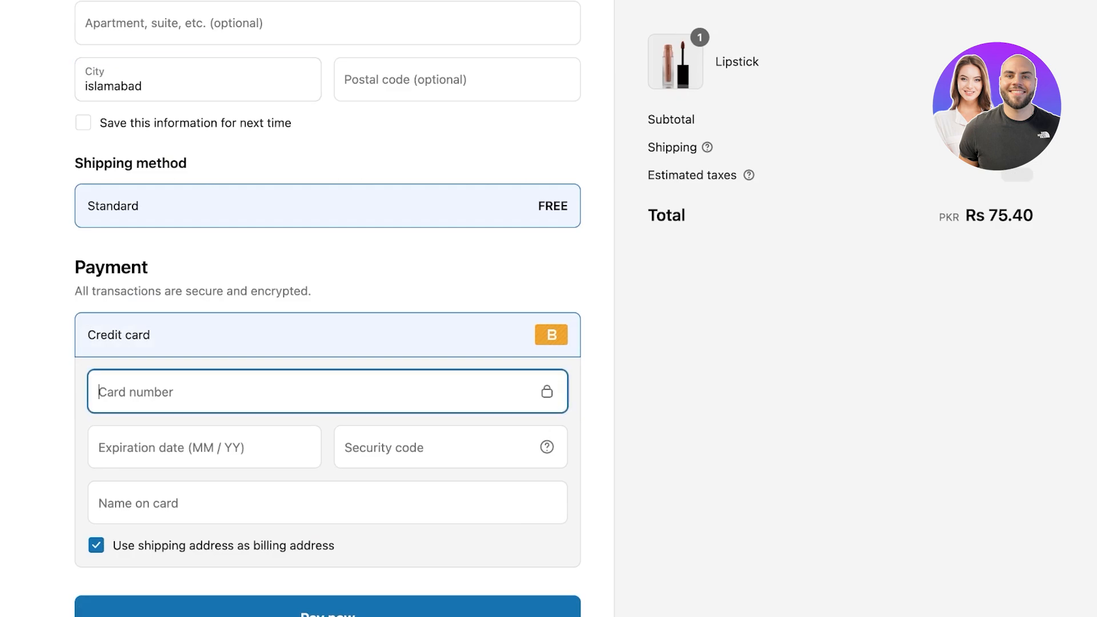
type("1")
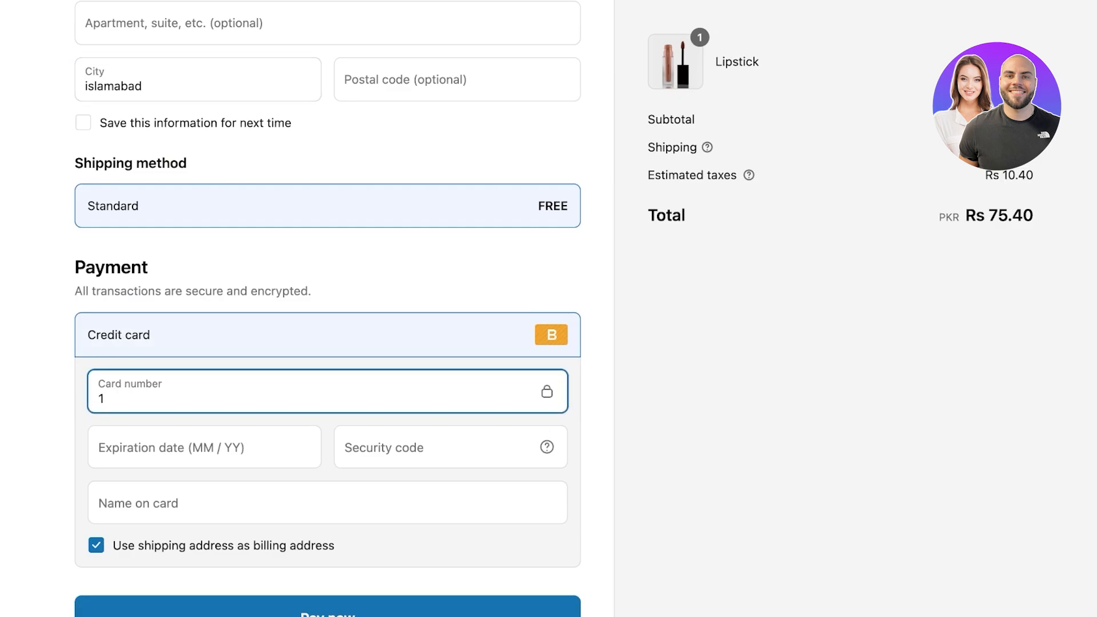
left_click(205, 447)
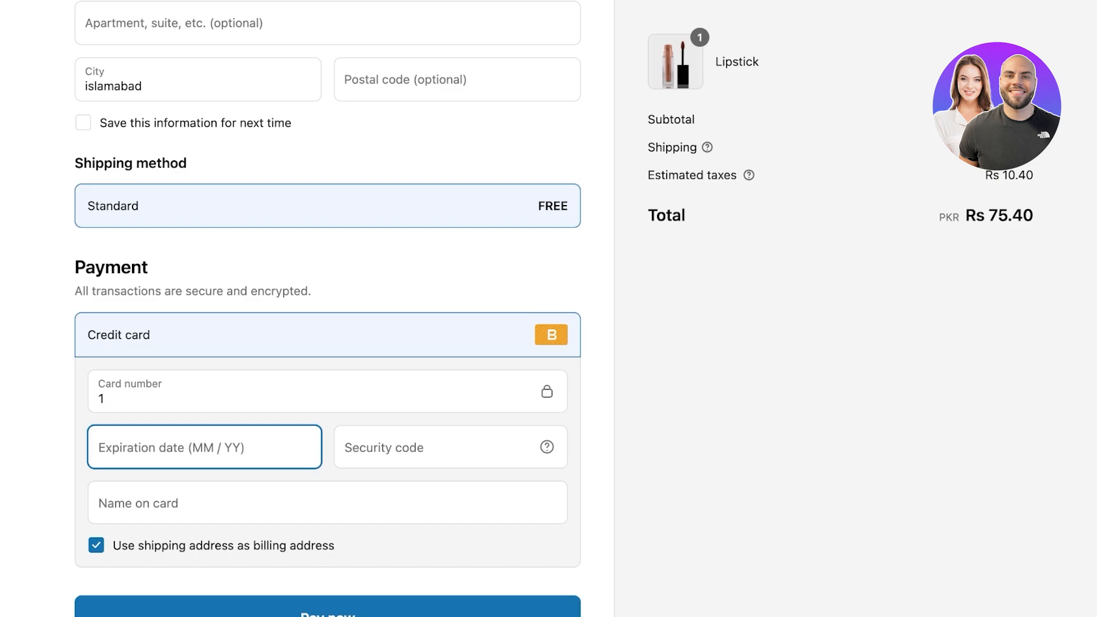
type("0125")
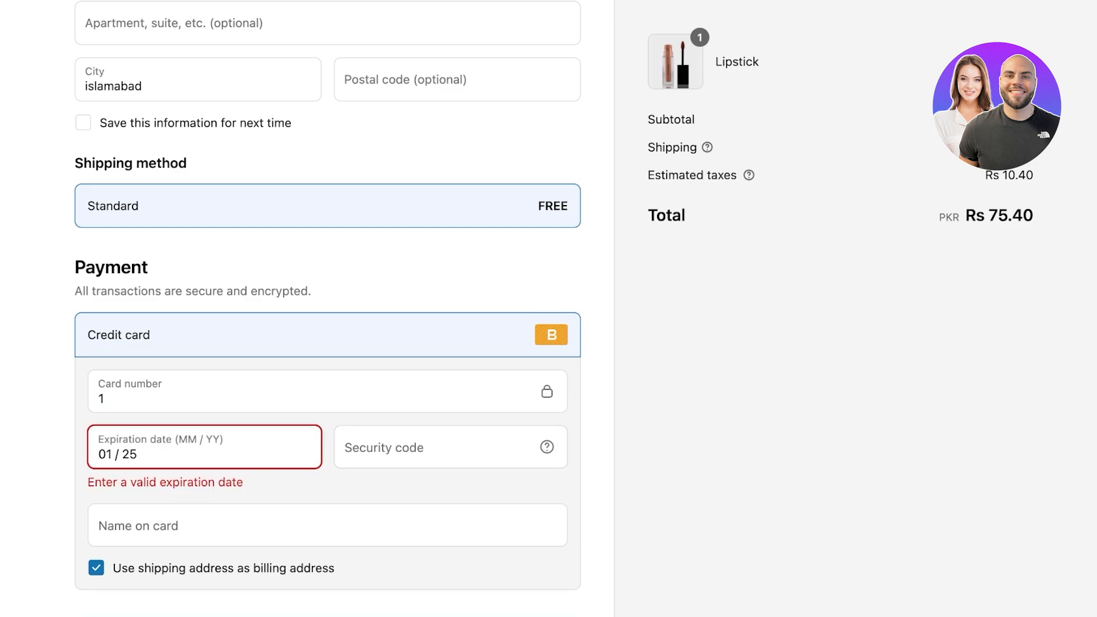
key("BackSpace")
type("6")
left_click(384, 448)
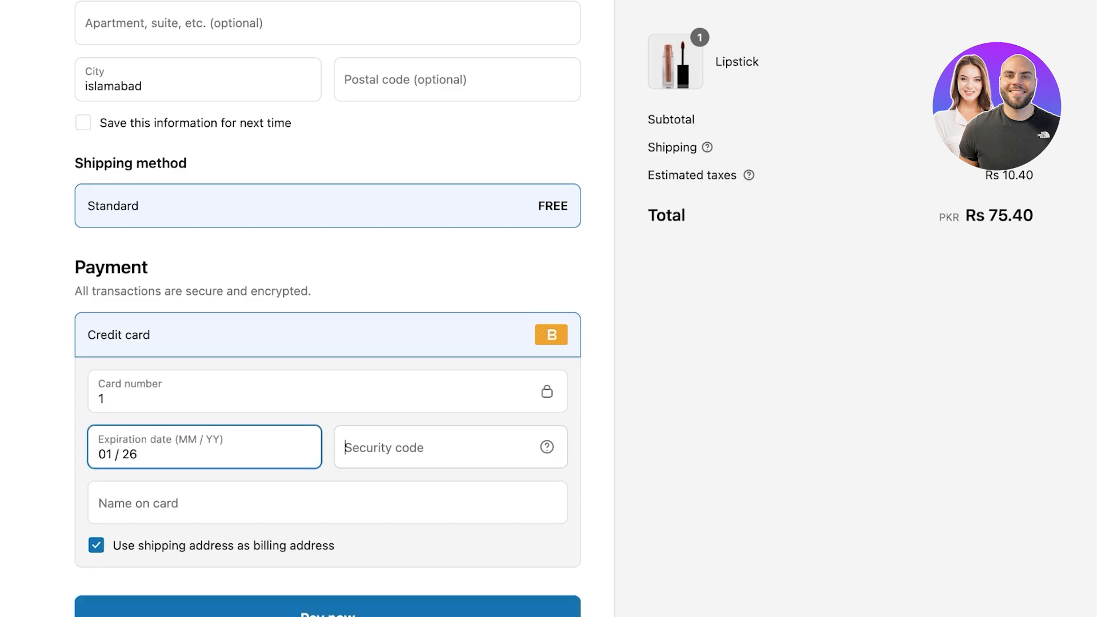
type("111")
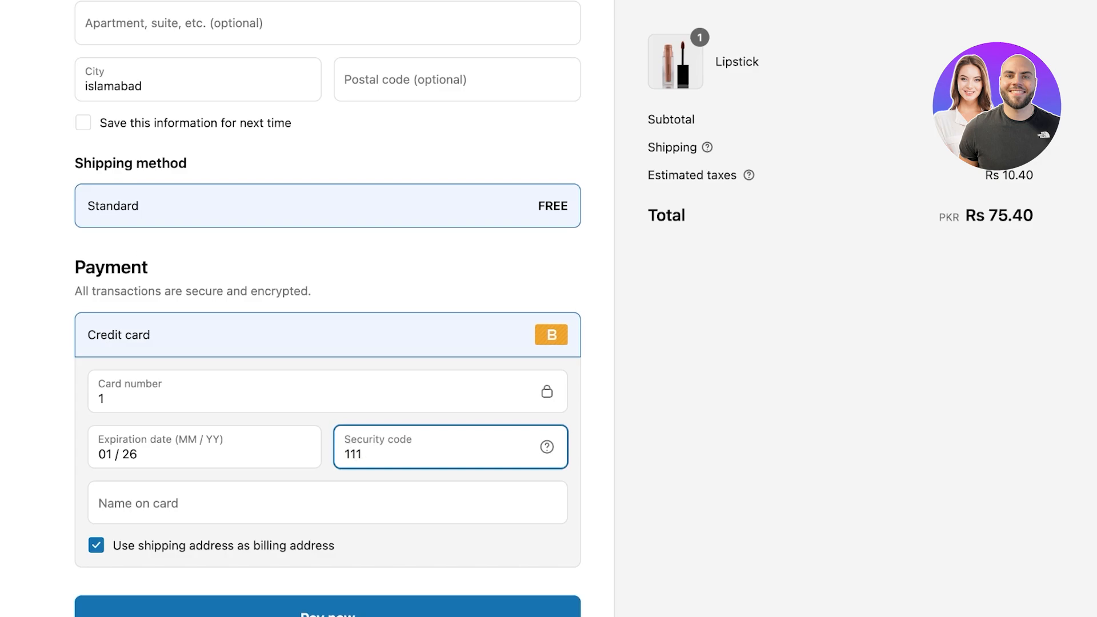
left_click(328, 503)
type("pop socket")
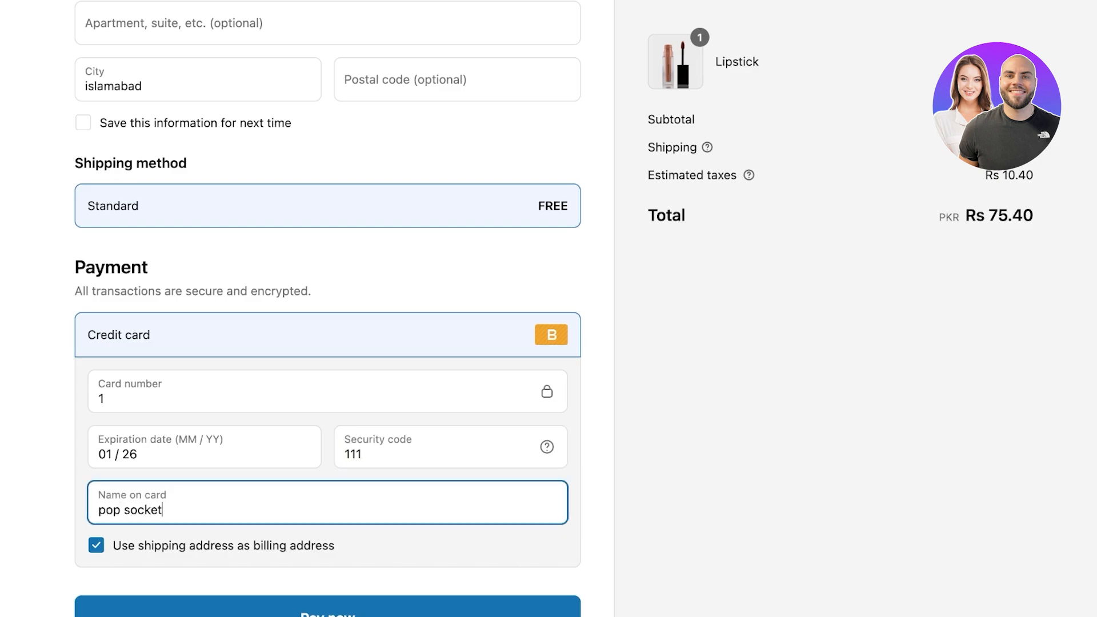
scroll(328, 309, "down", 1)
key("Return")
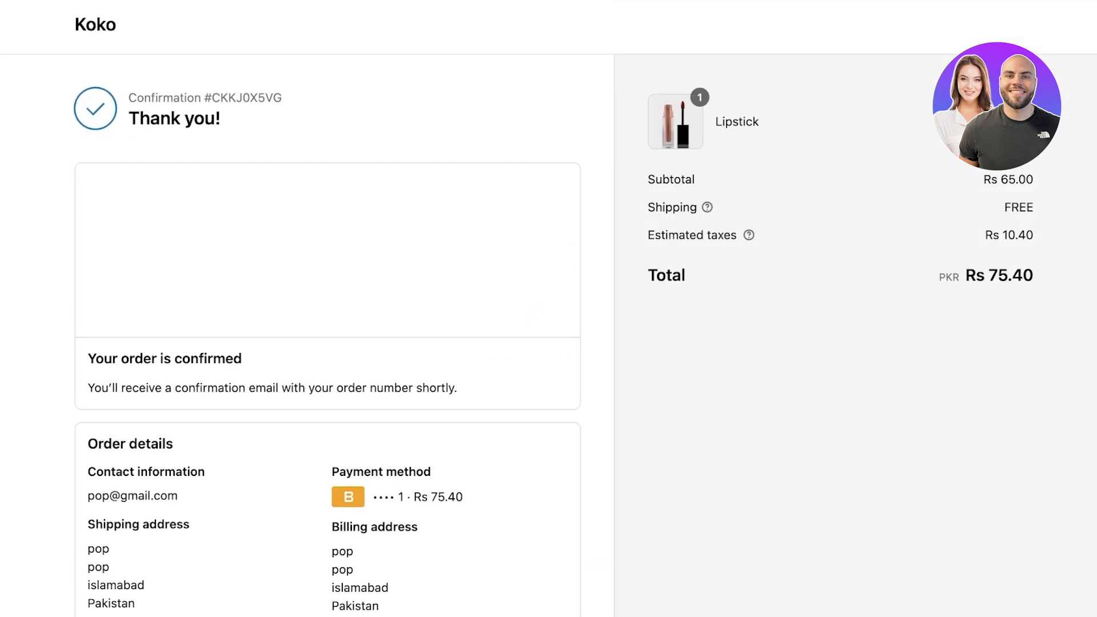
Step: Scroll through the Thank you confirmation page for the Lipstick order
scroll(328, 308, "down", 1)
scroll(327, 309, "down", 2)
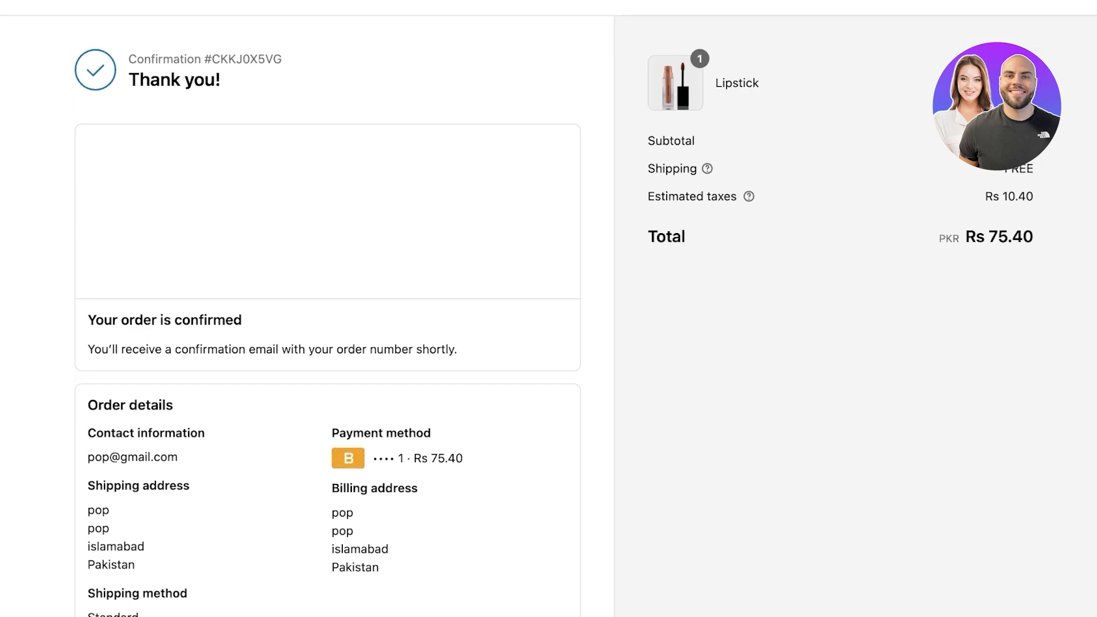
scroll(327, 309, "down", 5)
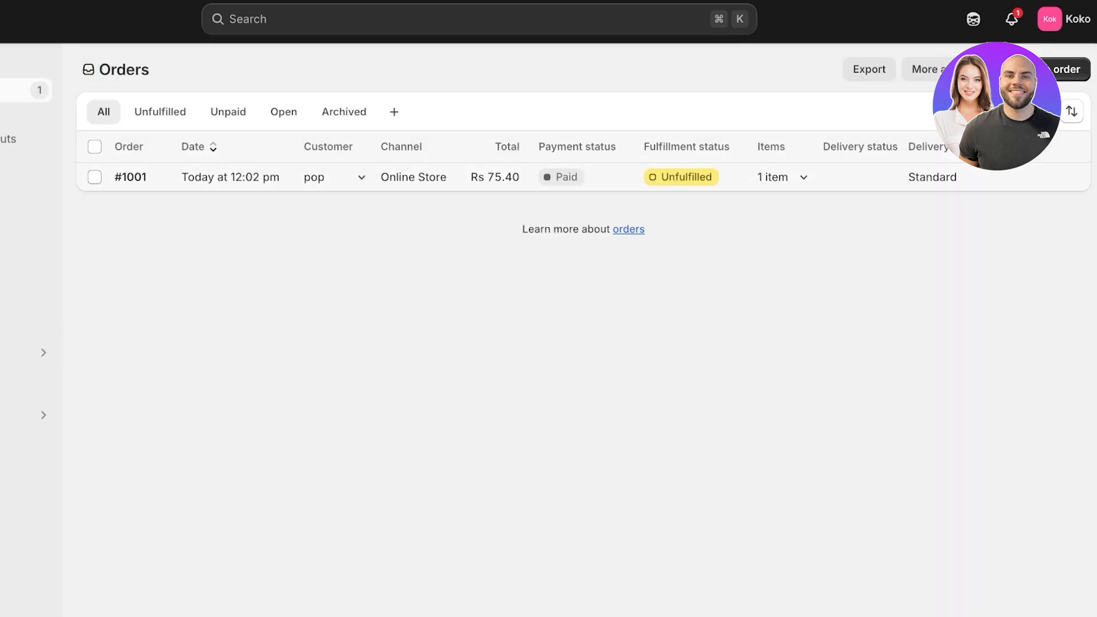
Step: Open order #1001 and fulfill its Lipstick item
left_click(269, 177)
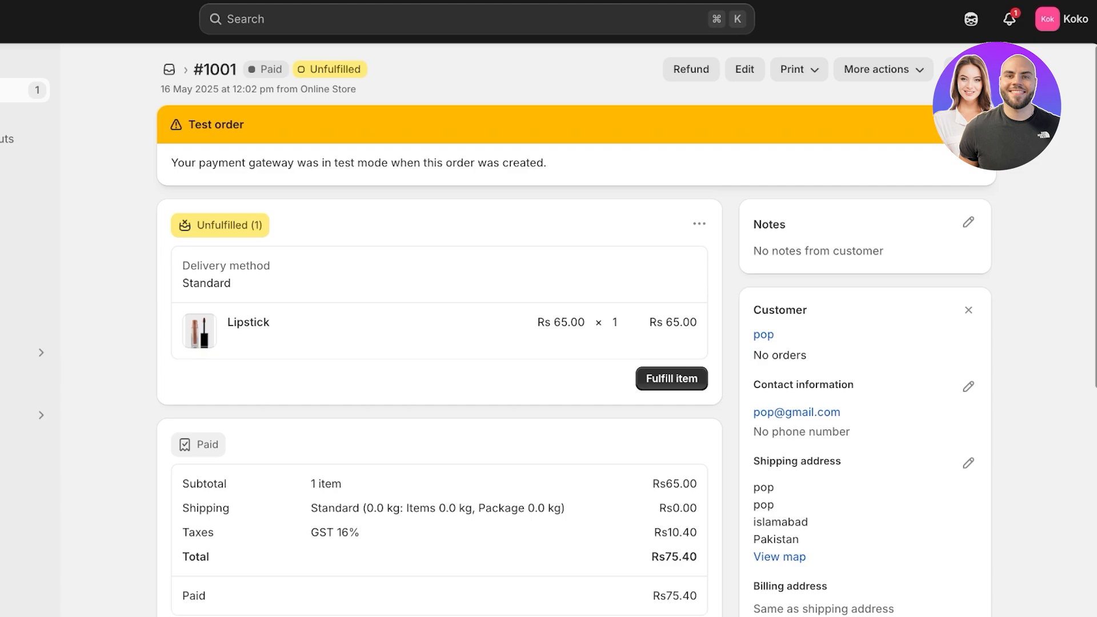
left_click(672, 378)
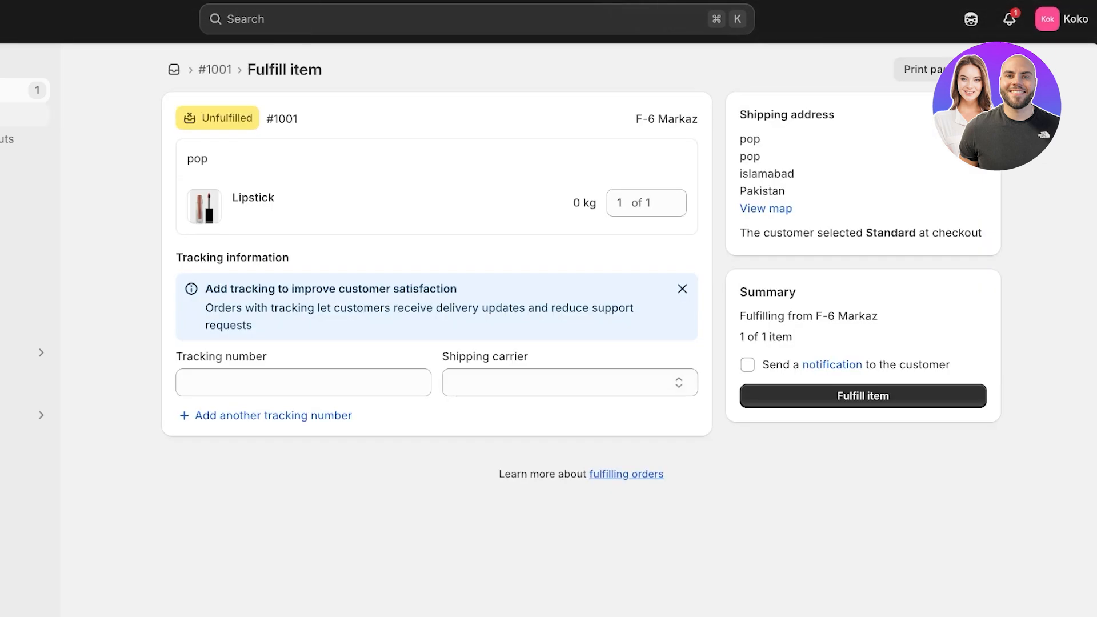
left_click(863, 396)
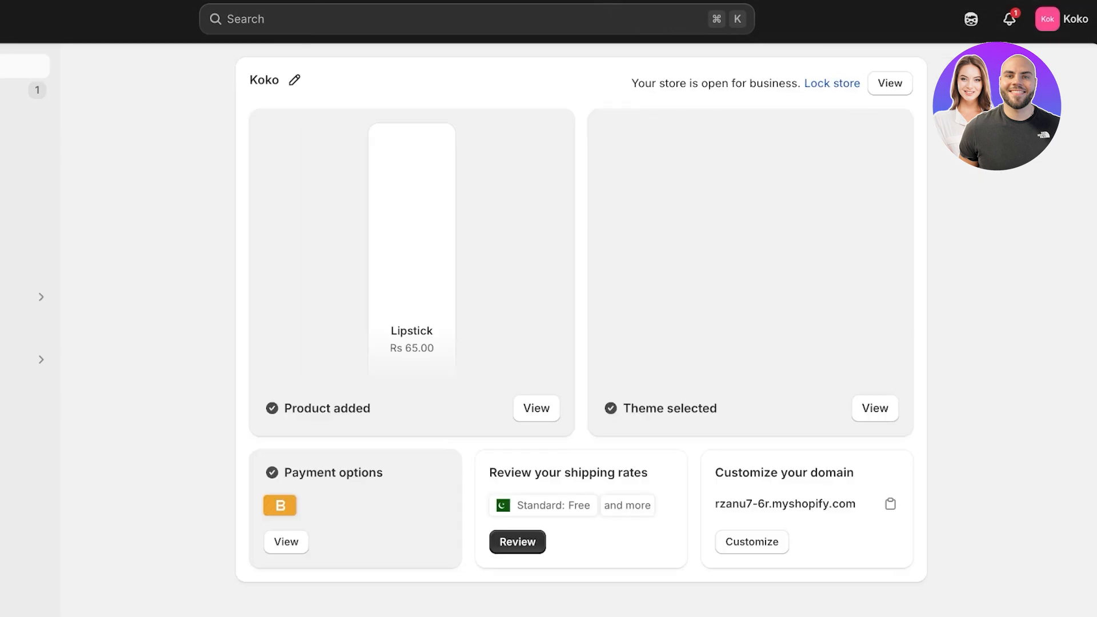